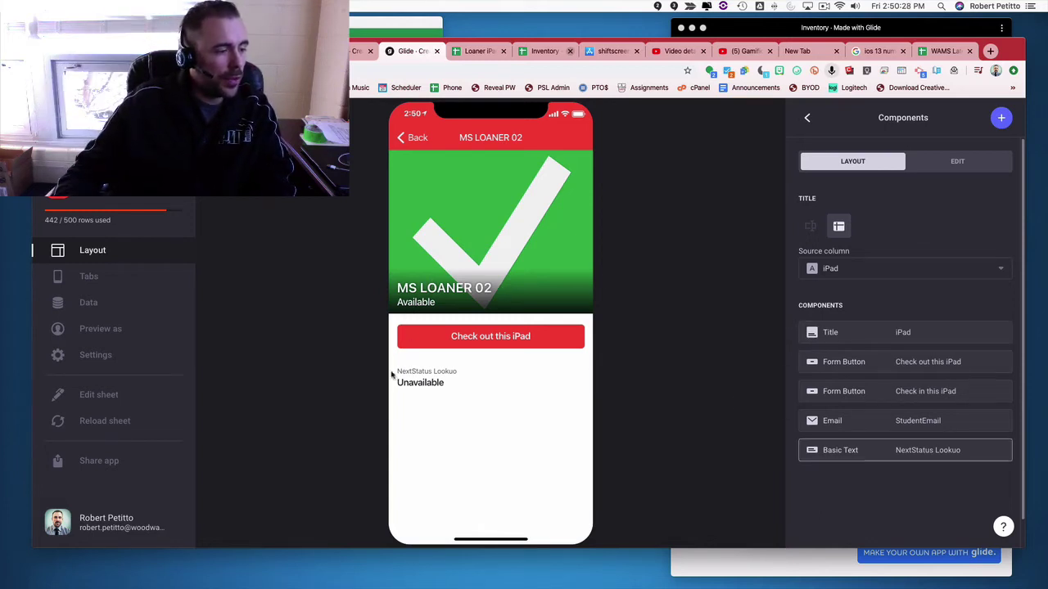
Step: Open the data editor and review the entries in the Log sheet
{"action": "left_click", "coordinate": [78, 303]}
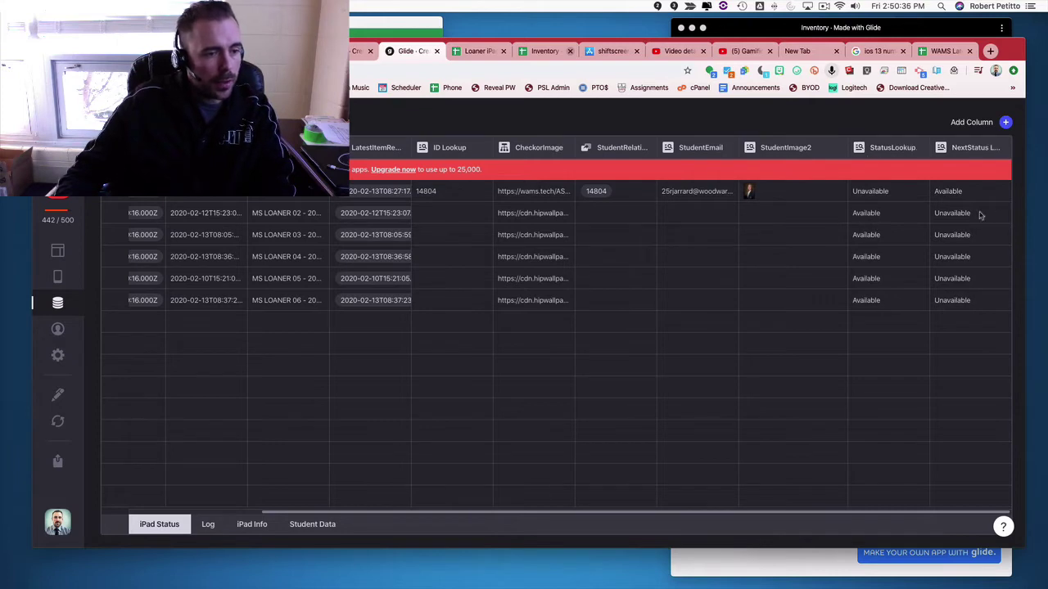
{"action": "left_click", "coordinate": [208, 528]}
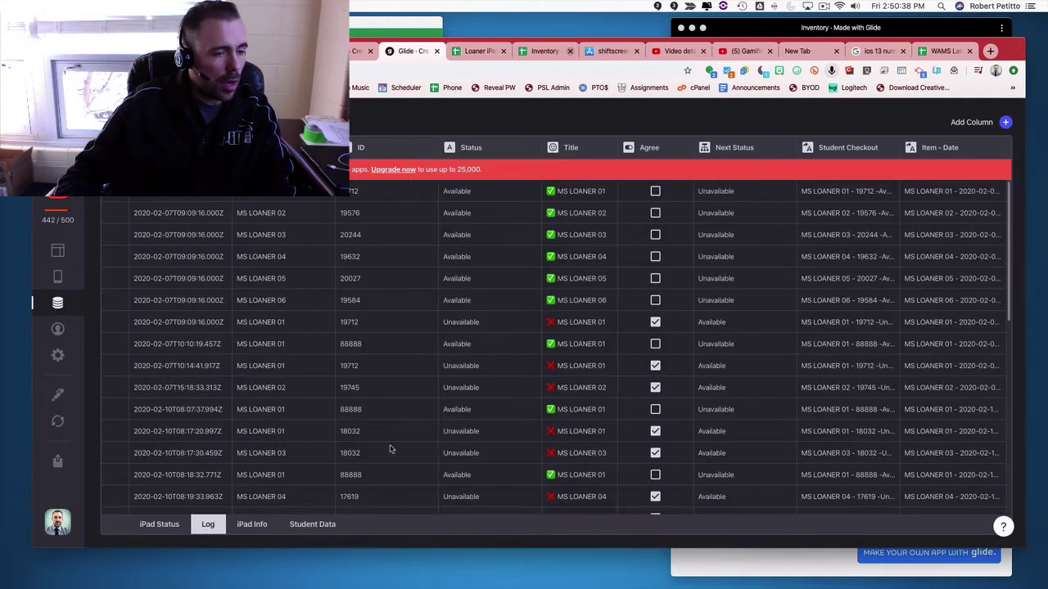
{"action": "scroll", "coordinate": [403, 448], "scroll_direction": "down", "scroll_amount": 5}
{"action": "scroll", "coordinate": [422, 449], "scroll_direction": "down", "scroll_amount": 5}
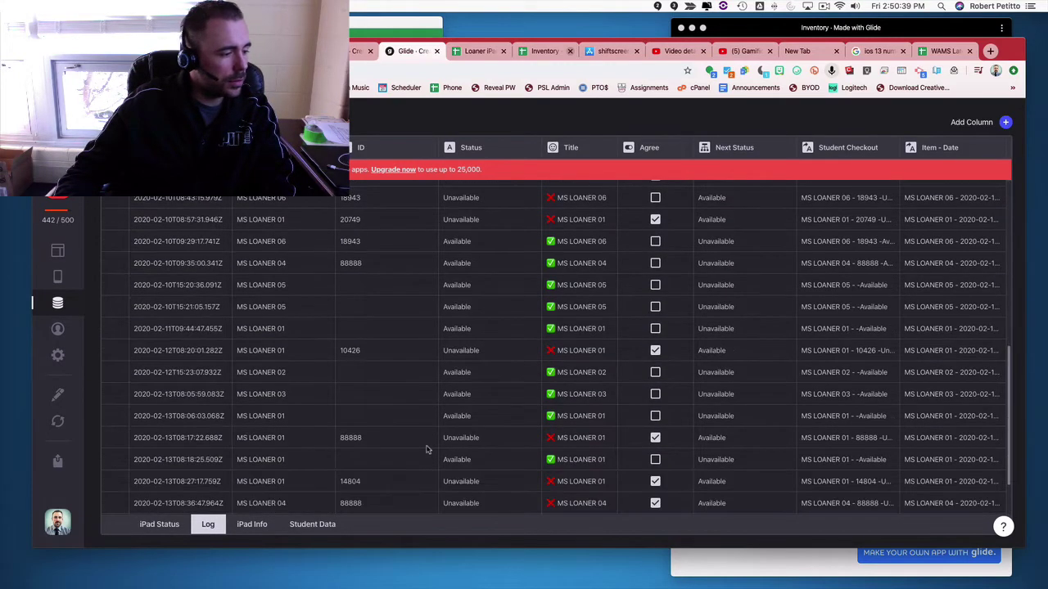
Step: Return to the iPad Status sheet and scroll to its StatusLookup and NextStatus columns
{"action": "left_click", "coordinate": [159, 527]}
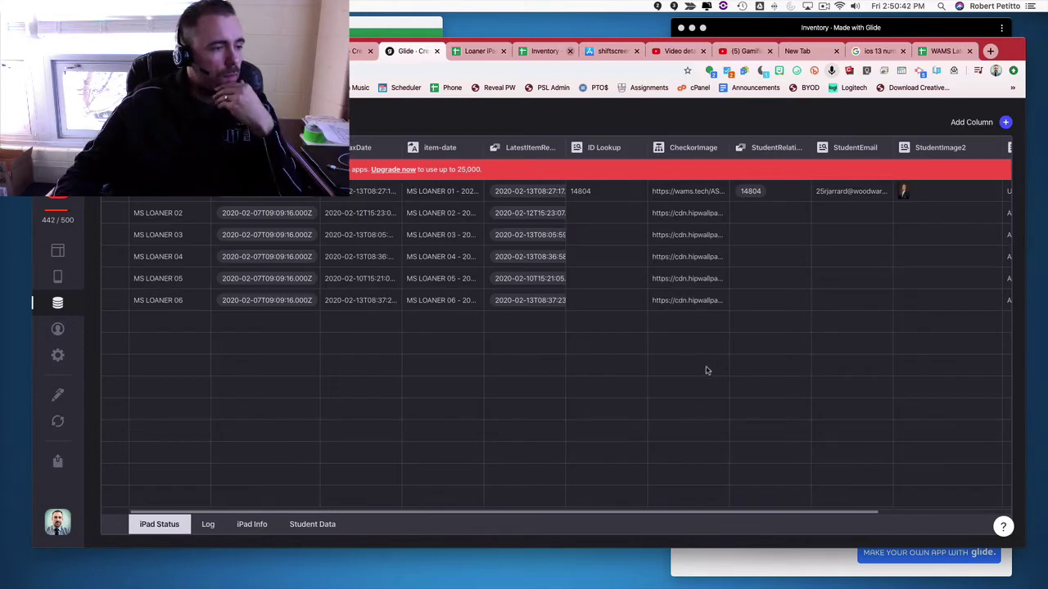
{"action": "scroll", "coordinate": [693, 372], "scroll_direction": "right", "scroll_amount": 3}
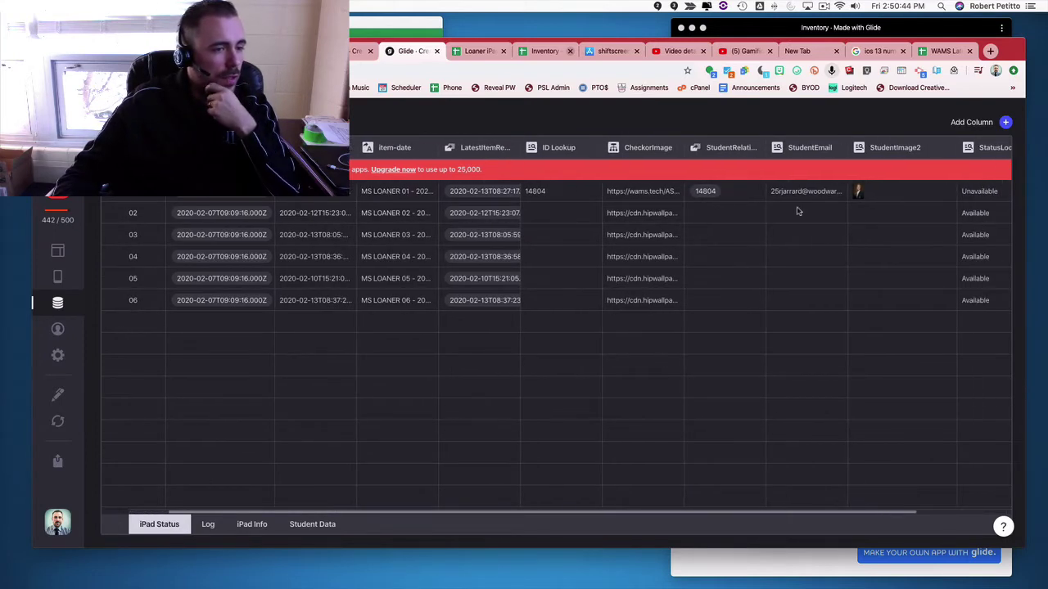
{"action": "scroll", "coordinate": [796, 215], "scroll_direction": "right", "scroll_amount": 5}
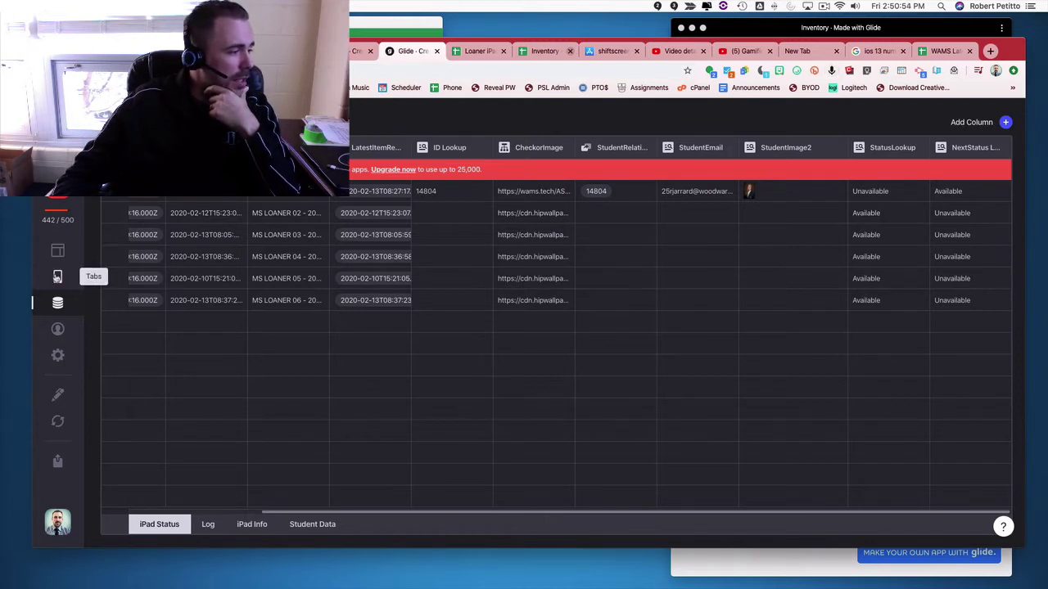
Step: Make the Check out form also save the NextStatus lookup into the Status column
{"action": "left_click", "coordinate": [56, 254]}
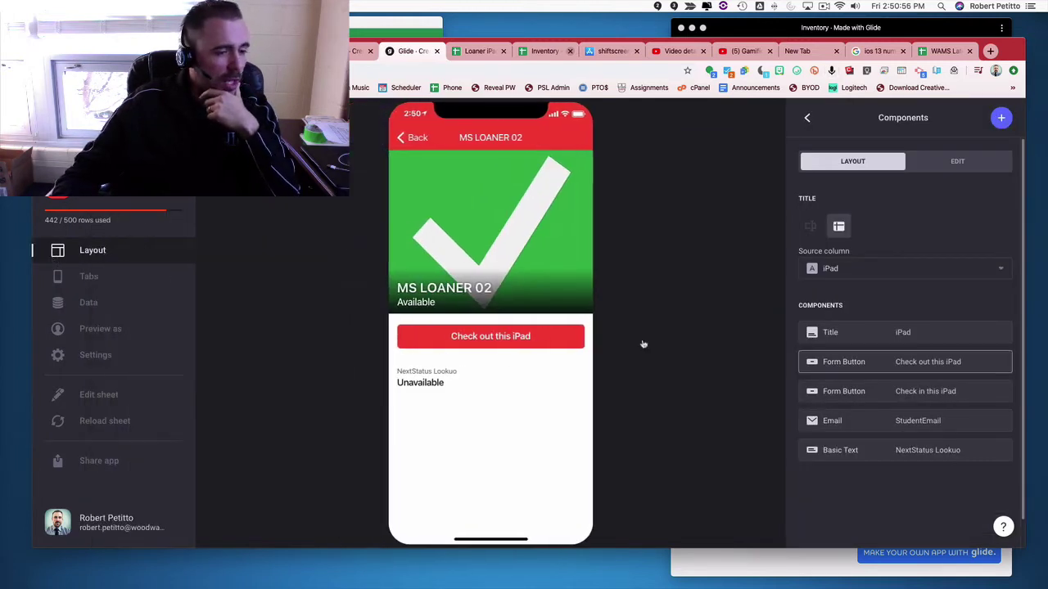
{"action": "left_click", "coordinate": [942, 361]}
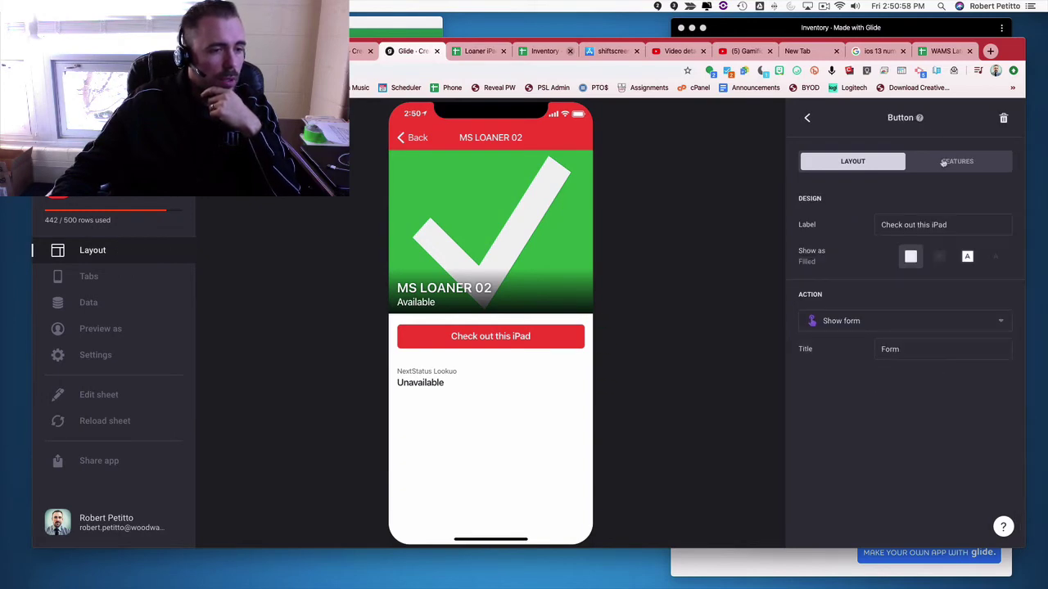
{"action": "left_click", "coordinate": [483, 344]}
{"action": "scroll", "coordinate": [888, 355], "scroll_direction": "down", "scroll_amount": 3}
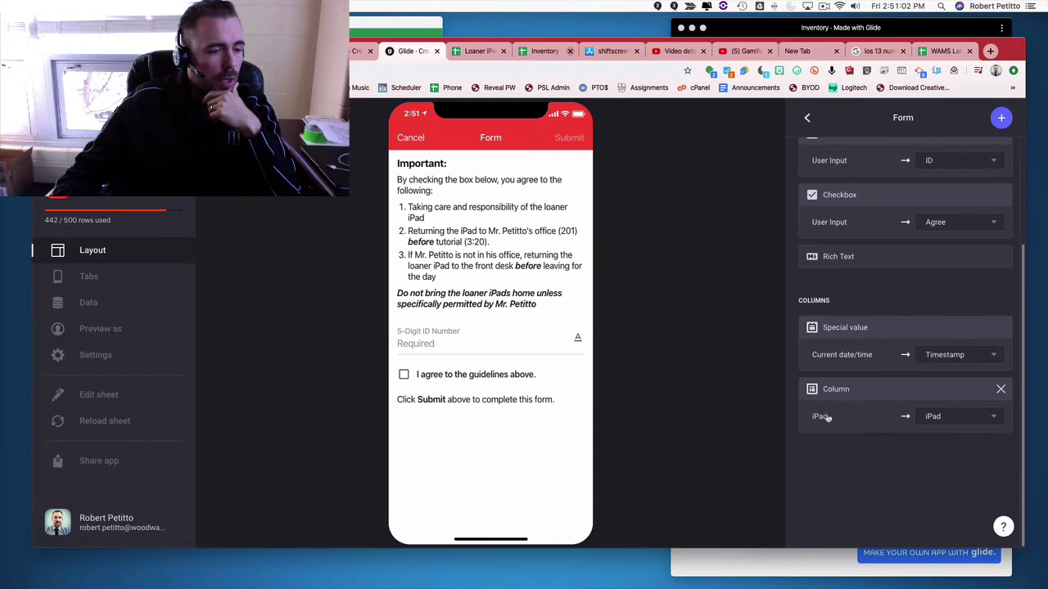
{"action": "left_click", "coordinate": [1002, 118]}
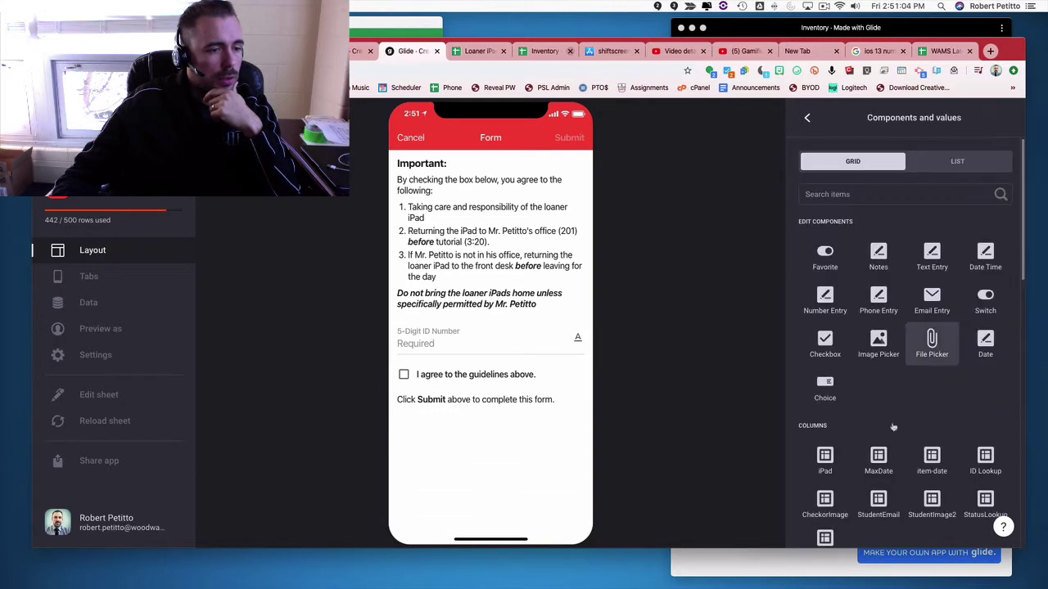
{"action": "scroll", "coordinate": [884, 442], "scroll_direction": "down", "scroll_amount": 2}
{"action": "scroll", "coordinate": [880, 449], "scroll_direction": "down", "scroll_amount": 2}
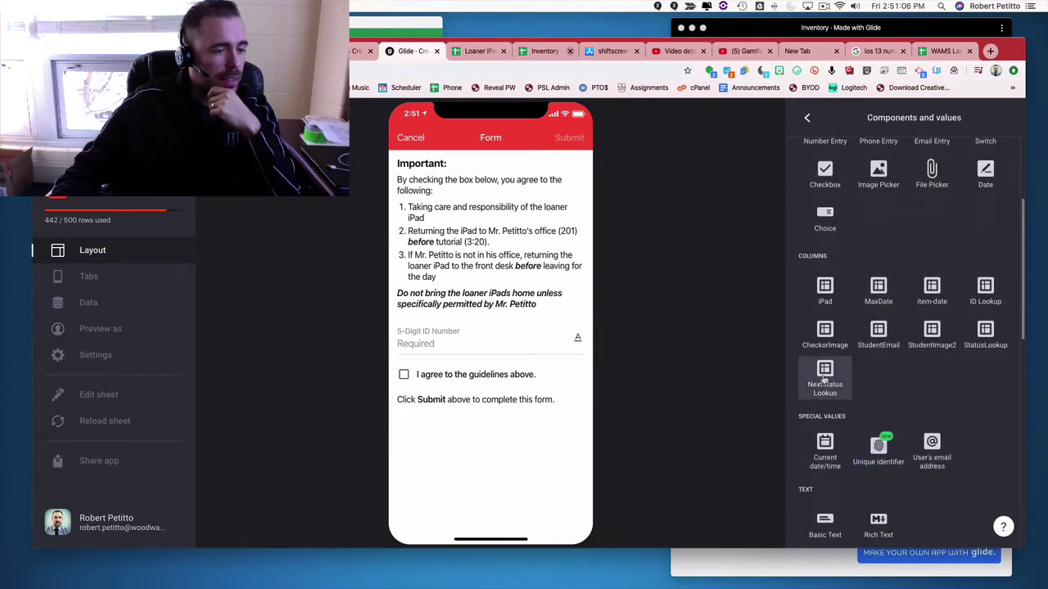
{"action": "left_click", "coordinate": [824, 379]}
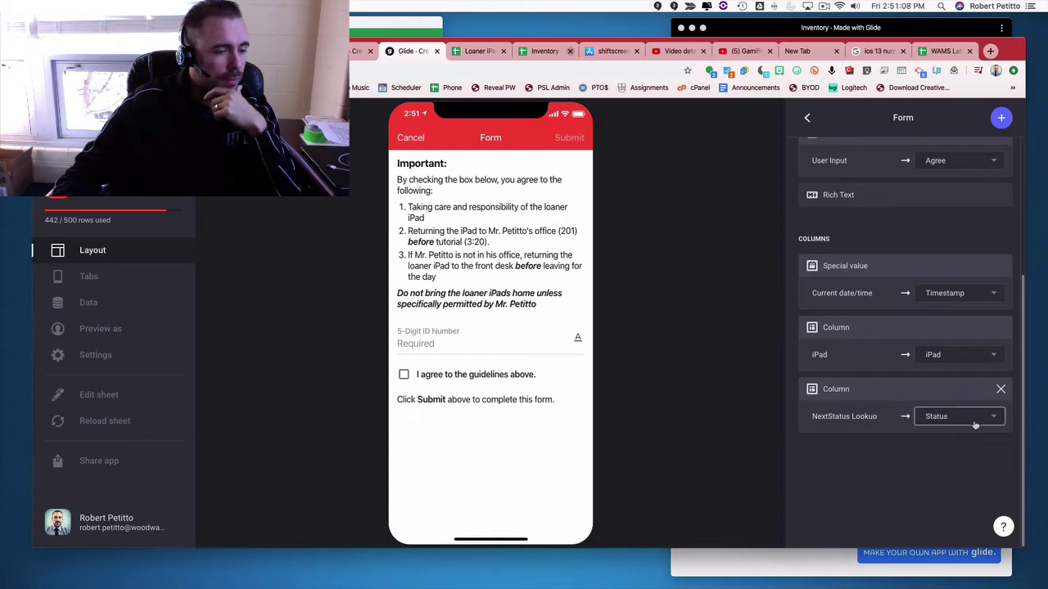
Step: Submit a test check-out with ID 88888 and the guidelines agreement ticked
{"action": "left_click", "coordinate": [418, 351]}
{"action": "type", "text": "88888"}
{"action": "left_click", "coordinate": [403, 374]}
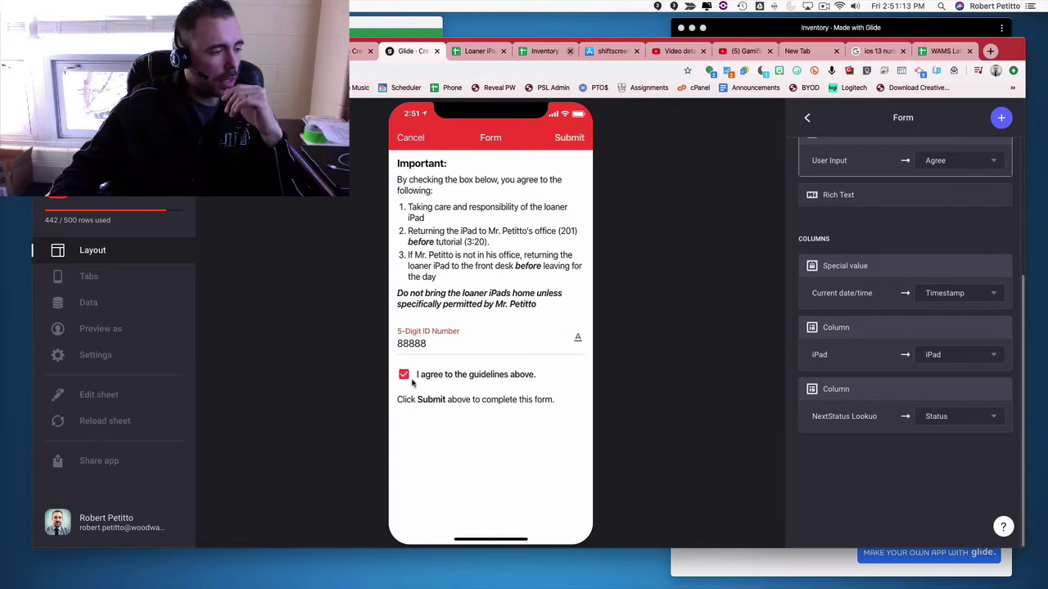
{"action": "left_click", "coordinate": [582, 139]}
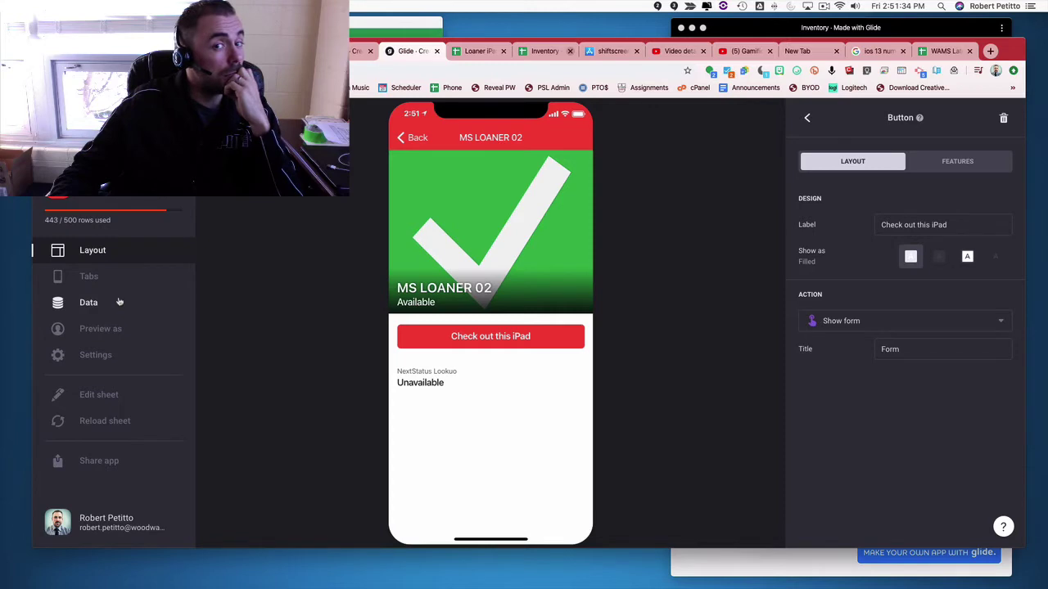
{"action": "left_click", "coordinate": [413, 138]}
{"action": "left_click", "coordinate": [446, 269]}
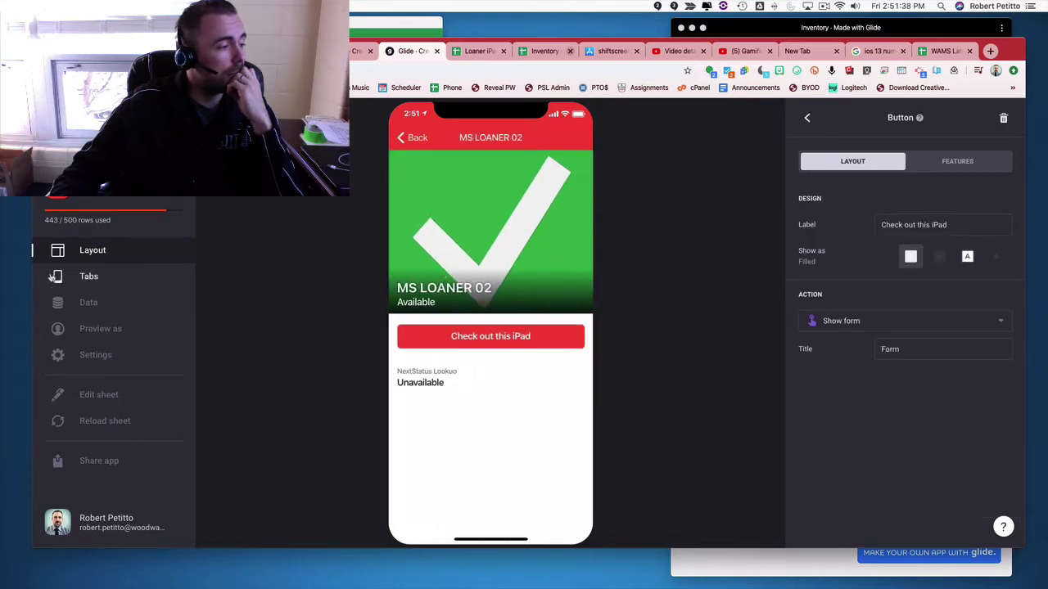
Step: Find the new MS LOANER 02 entry with ID 88888 at the bottom of the Log sheet
{"action": "left_click", "coordinate": [87, 302]}
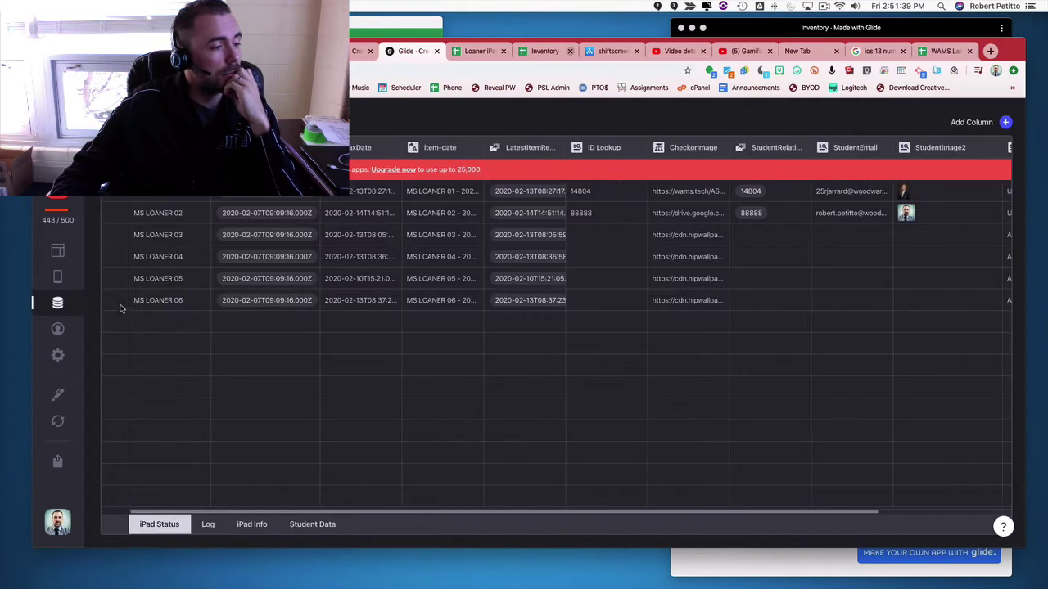
{"action": "left_click", "coordinate": [208, 524]}
{"action": "scroll", "coordinate": [398, 425], "scroll_direction": "down", "scroll_amount": 10}
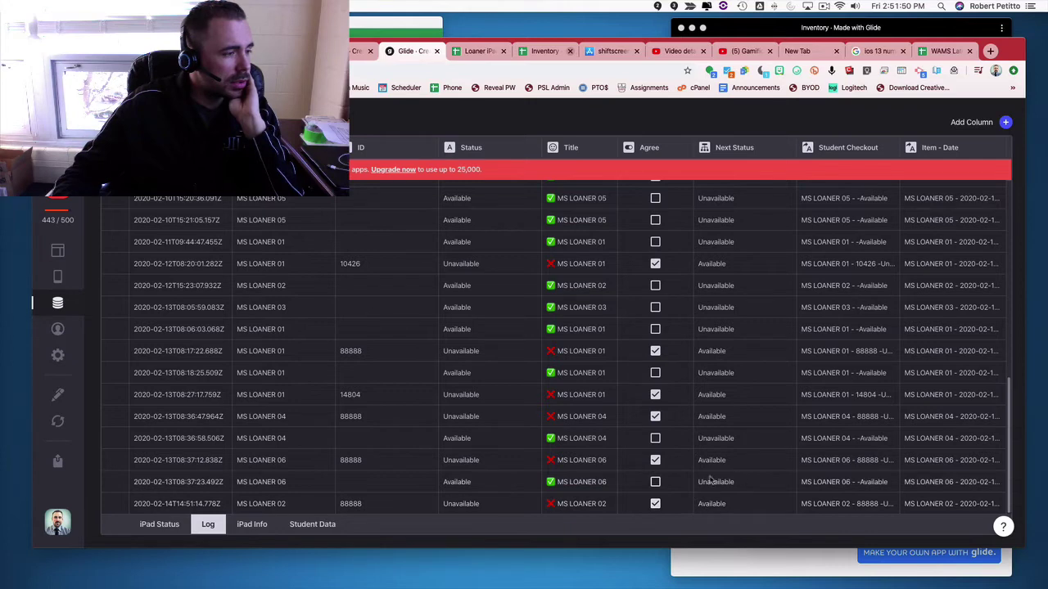
Step: Confirm in the iPad Status sheet that MS LOANER 02's StatusLookup reads Unavailable
{"action": "left_click", "coordinate": [157, 525]}
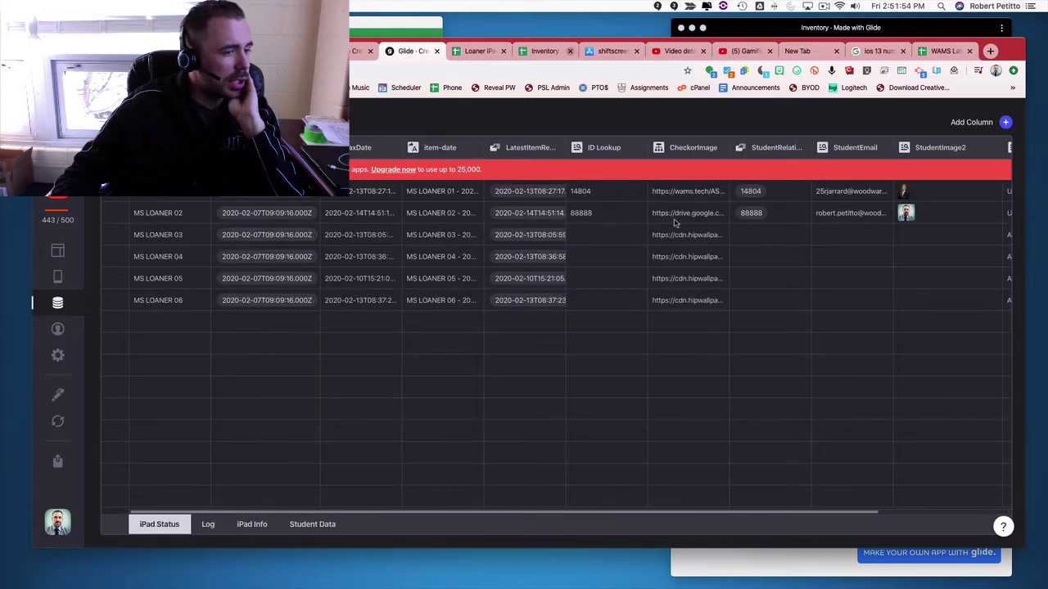
{"action": "scroll", "coordinate": [672, 222], "scroll_direction": "right", "scroll_amount": 2}
{"action": "scroll", "coordinate": [835, 215], "scroll_direction": "right", "scroll_amount": 5}
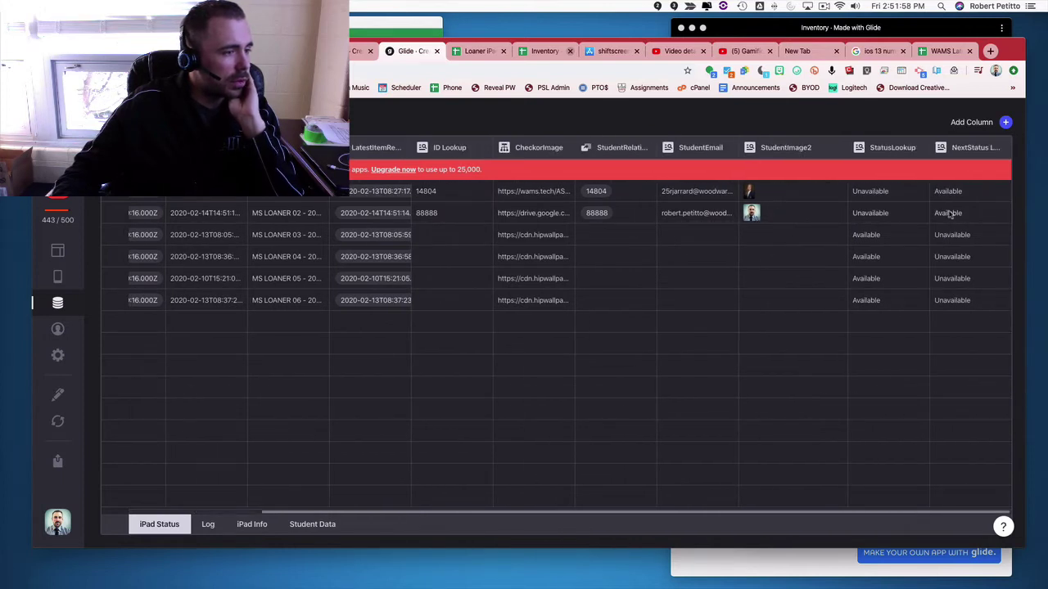
{"action": "scroll", "coordinate": [947, 214], "scroll_direction": "left", "scroll_amount": 1}
{"action": "scroll", "coordinate": [948, 215], "scroll_direction": "left", "scroll_amount": 1}
{"action": "scroll", "coordinate": [947, 215], "scroll_direction": "left", "scroll_amount": 2}
{"action": "scroll", "coordinate": [947, 214], "scroll_direction": "left", "scroll_amount": 3}
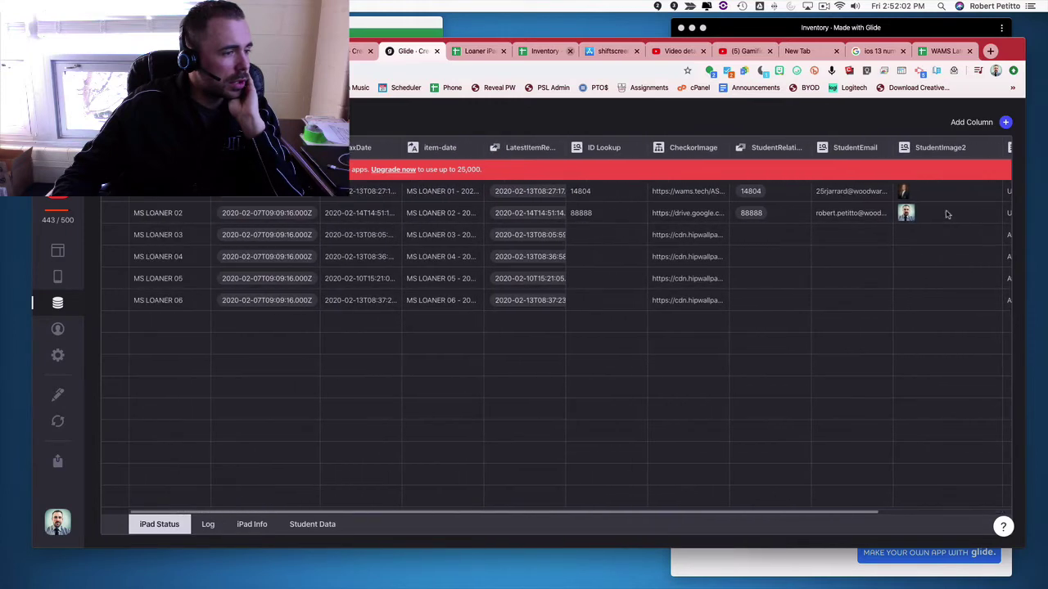
{"action": "scroll", "coordinate": [948, 215], "scroll_direction": "right", "scroll_amount": 3}
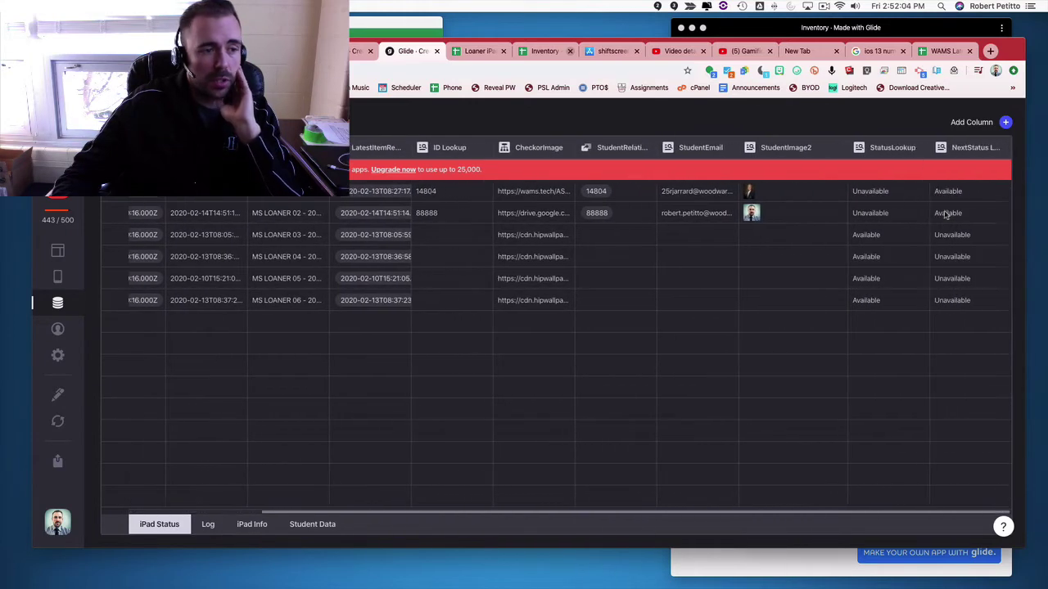
Step: Inspect the data and visibility settings of the detail screen's title component
{"action": "left_click", "coordinate": [59, 251]}
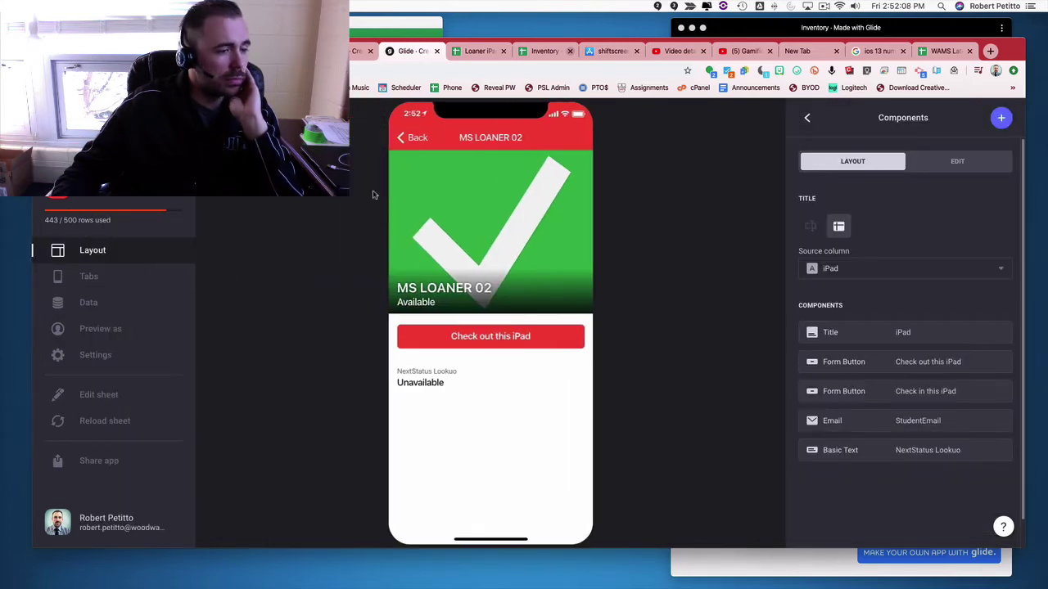
{"action": "left_click", "coordinate": [903, 332]}
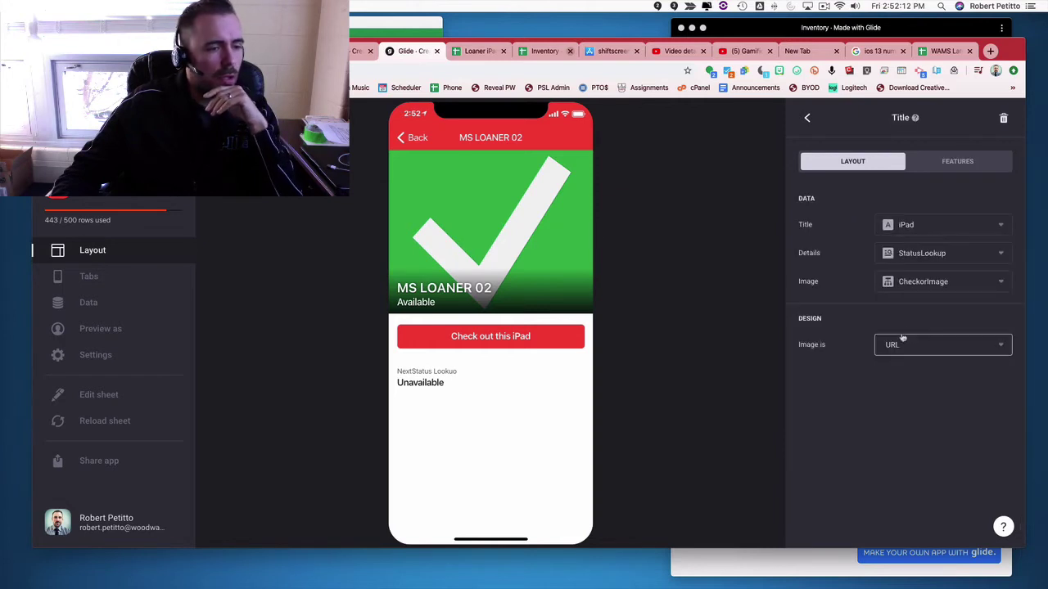
{"action": "left_click", "coordinate": [963, 165]}
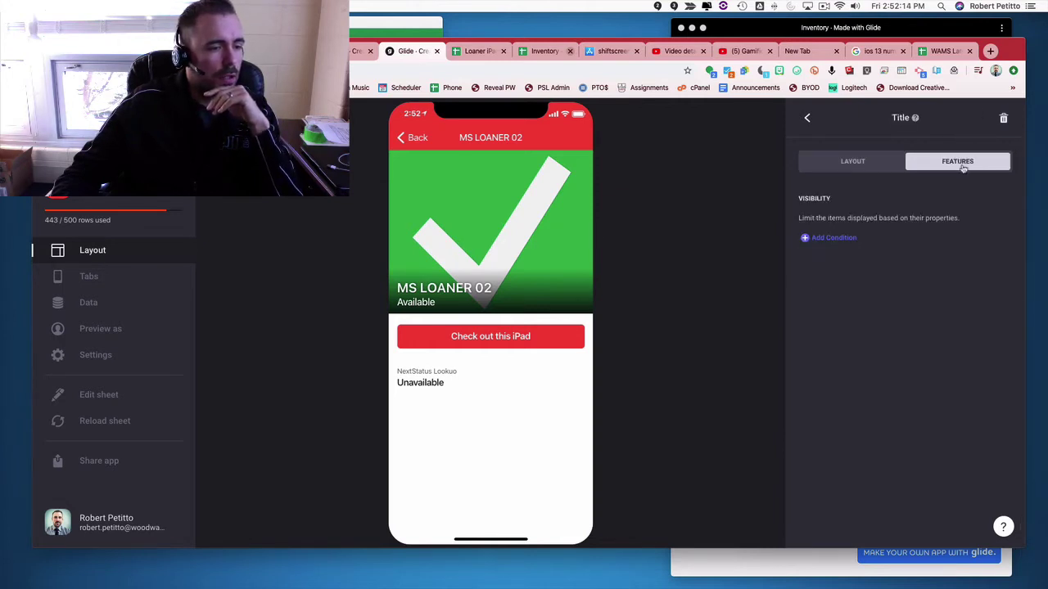
{"action": "left_click", "coordinate": [880, 168]}
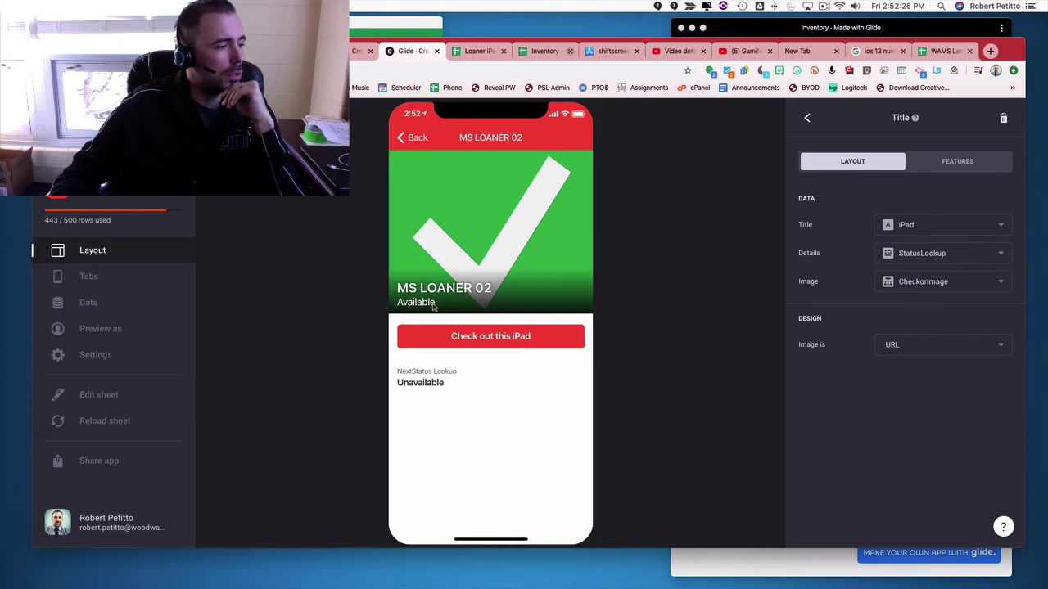
Step: Reload the spreadsheet data and reopen MS LOANER 02, which now reads Unavailable
{"action": "left_click", "coordinate": [102, 421]}
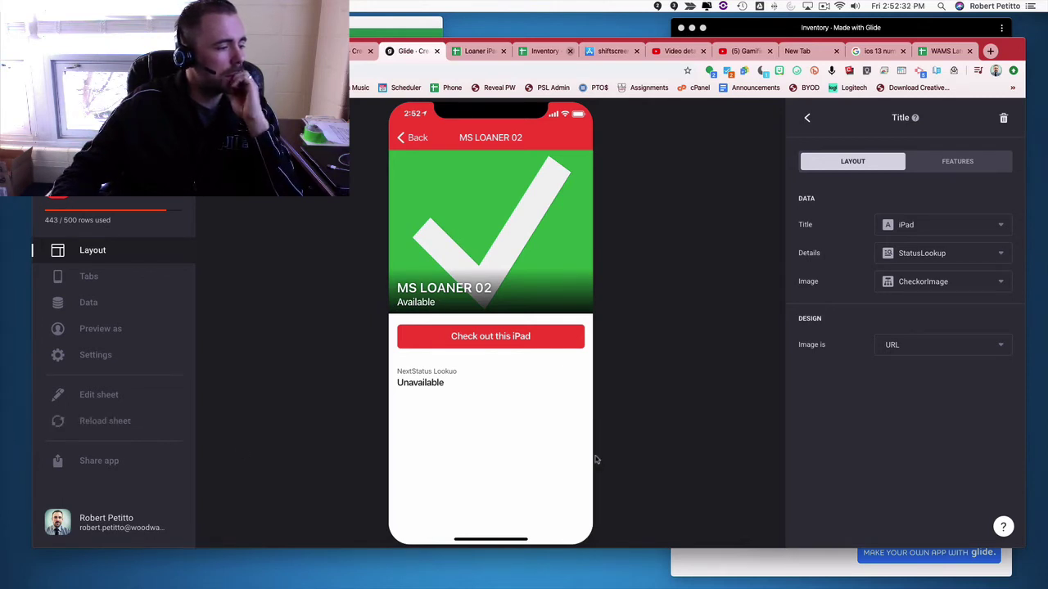
{"action": "left_click", "coordinate": [416, 138]}
{"action": "left_click", "coordinate": [489, 262]}
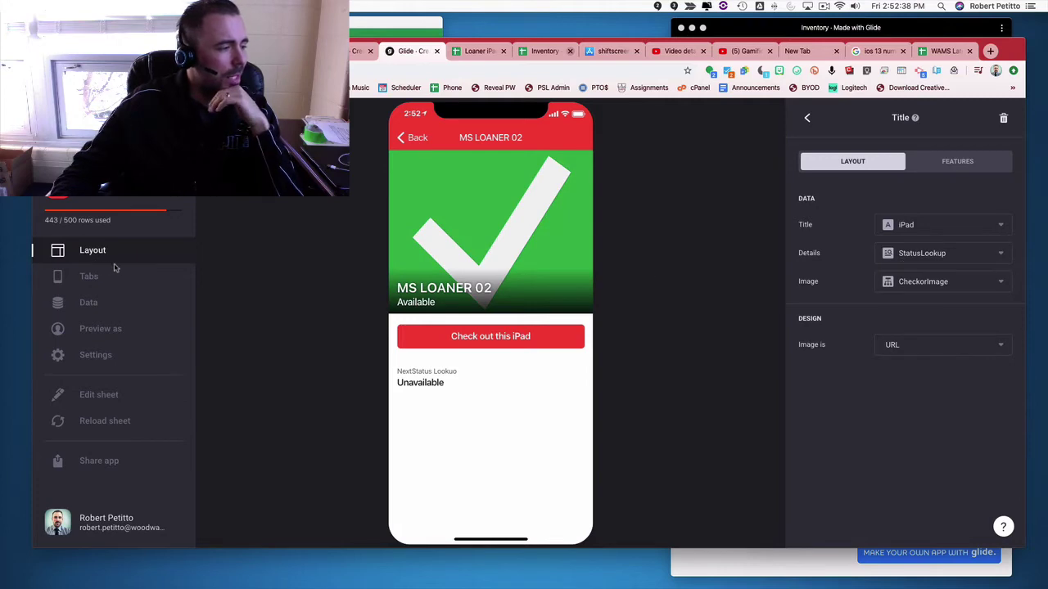
Step: Recheck the StatusLookup columns in the iPad Status sheet, then go back to the layout editor
{"action": "left_click", "coordinate": [86, 303]}
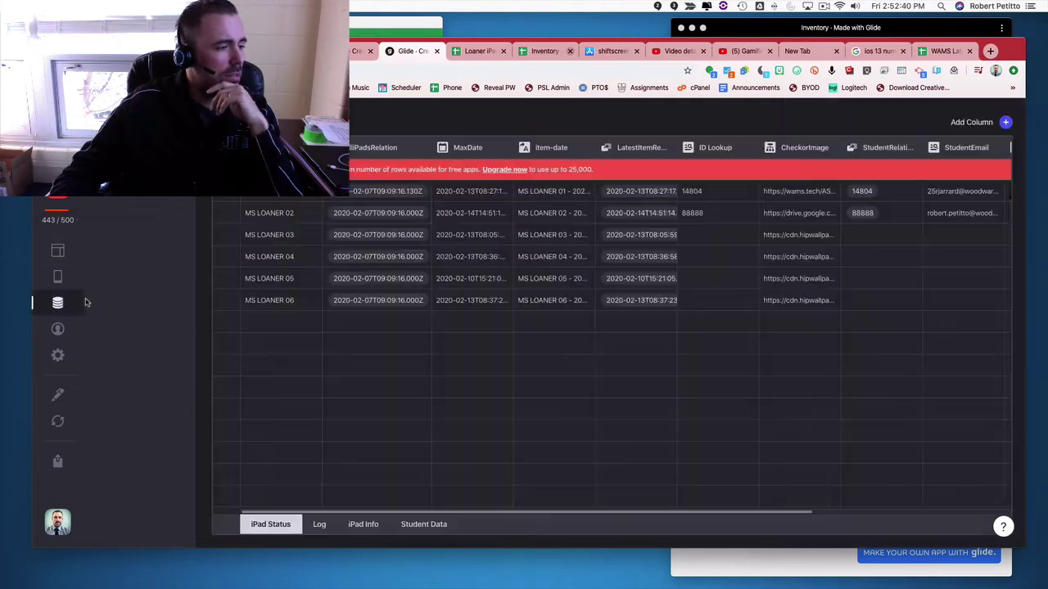
{"action": "scroll", "coordinate": [815, 196], "scroll_direction": "right", "scroll_amount": 5}
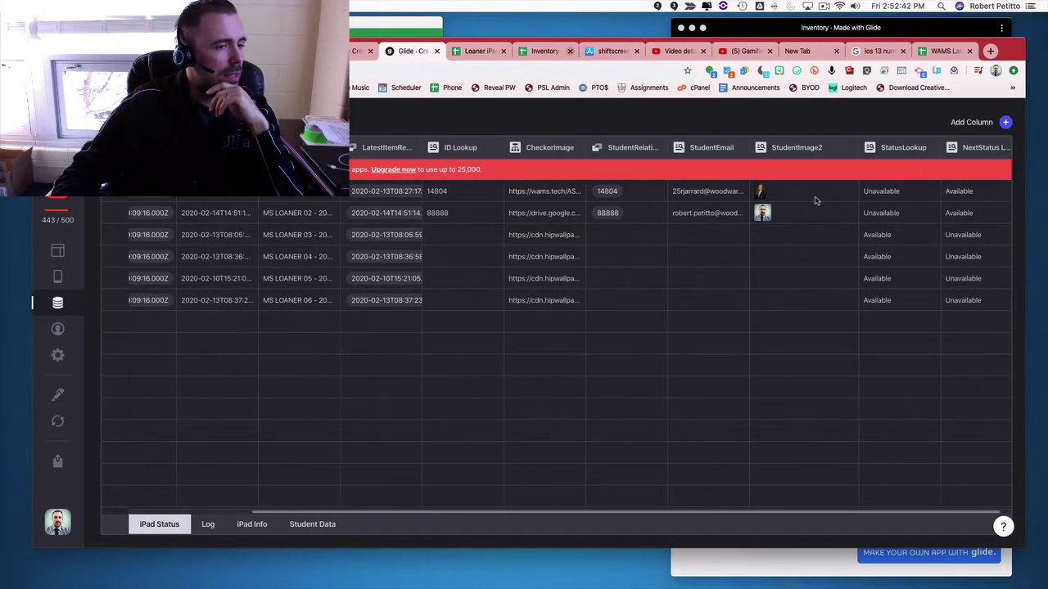
{"action": "scroll", "coordinate": [816, 200], "scroll_direction": "right", "scroll_amount": 1}
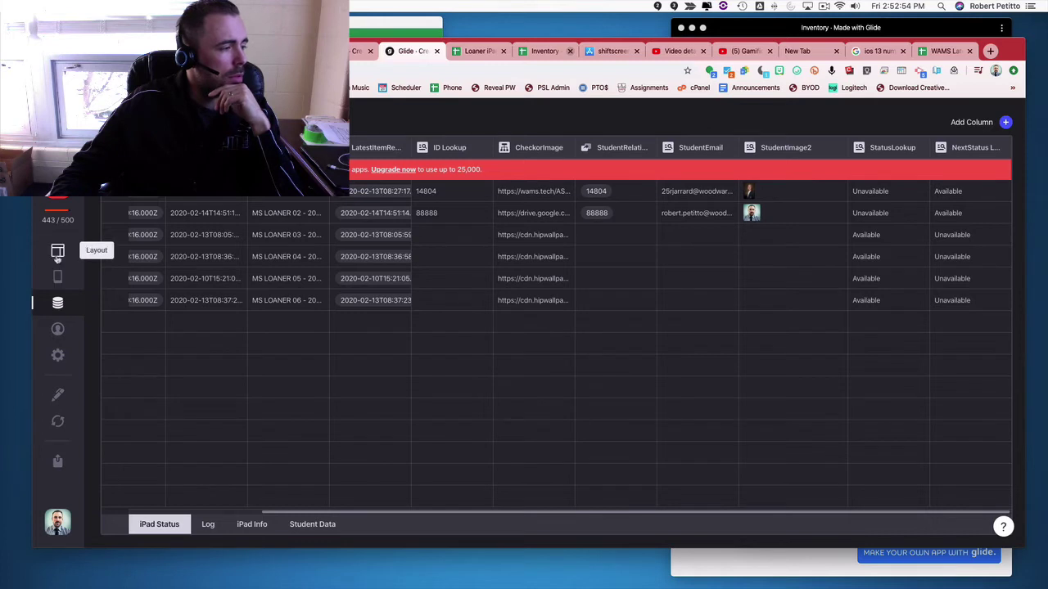
{"action": "left_click", "coordinate": [58, 252]}
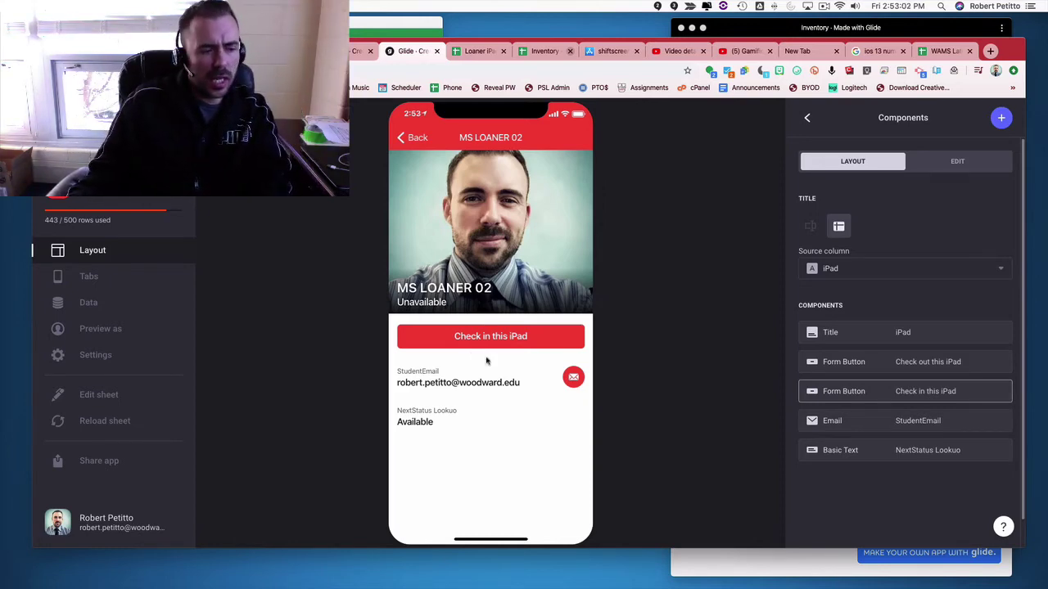
Step: Submit a test check-in for MS LOANER 02 from the preview
{"action": "left_click", "coordinate": [949, 393]}
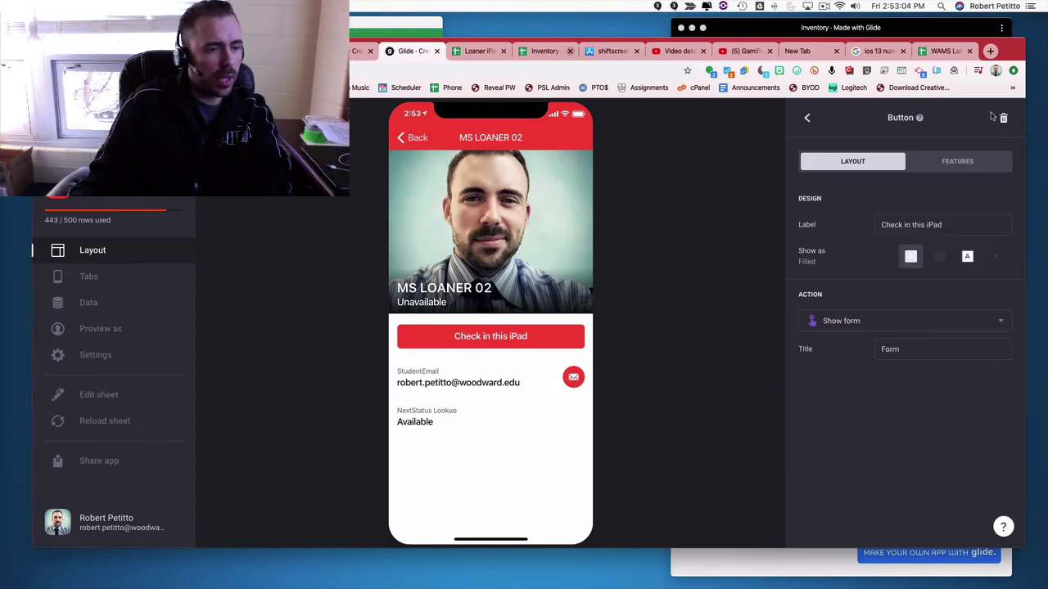
{"action": "left_click", "coordinate": [506, 334]}
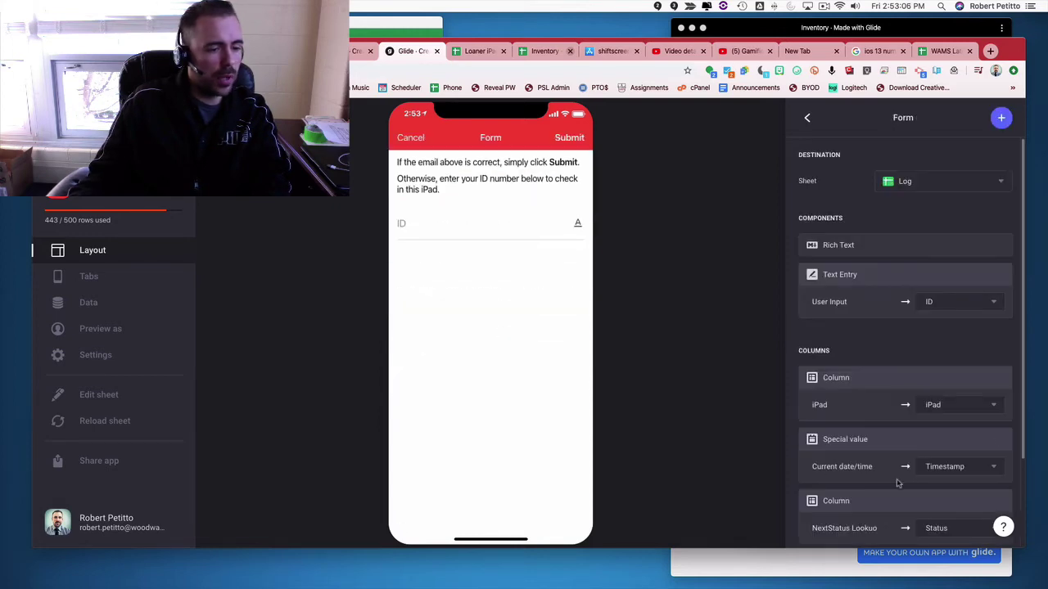
{"action": "scroll", "coordinate": [860, 369], "scroll_direction": "down", "scroll_amount": 5}
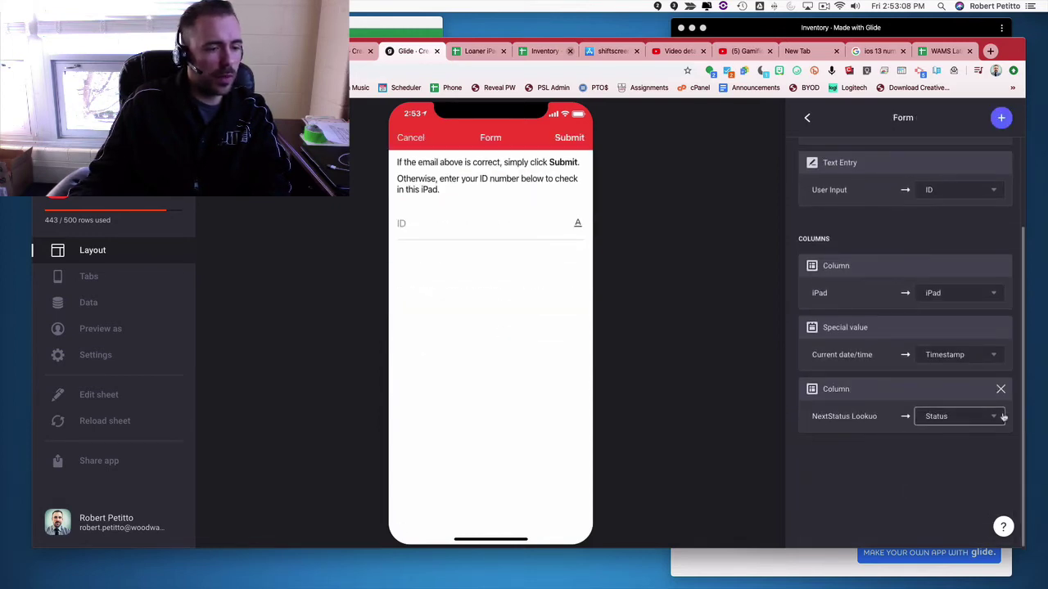
{"action": "left_click", "coordinate": [570, 138]}
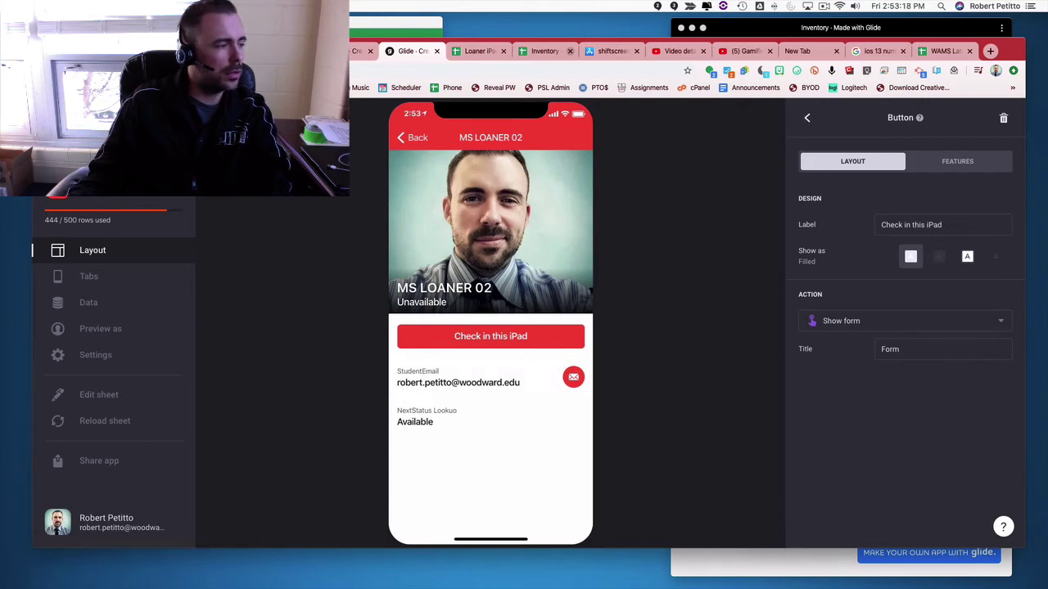
Step: Reopen MS LOANER 02 in the preview and review the check-in action's options
{"action": "left_click", "coordinate": [419, 136]}
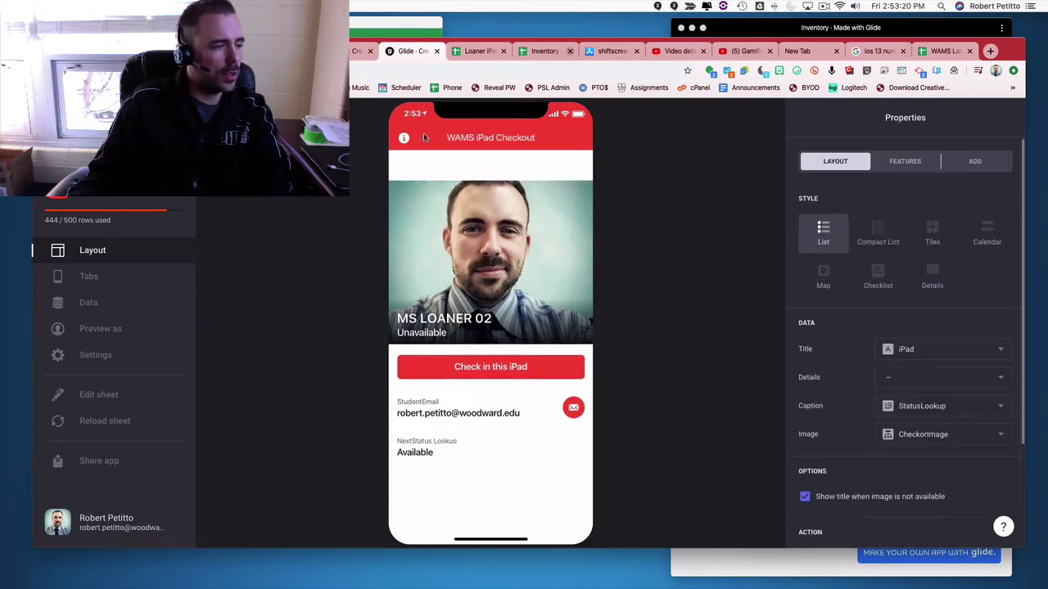
{"action": "left_click", "coordinate": [472, 255]}
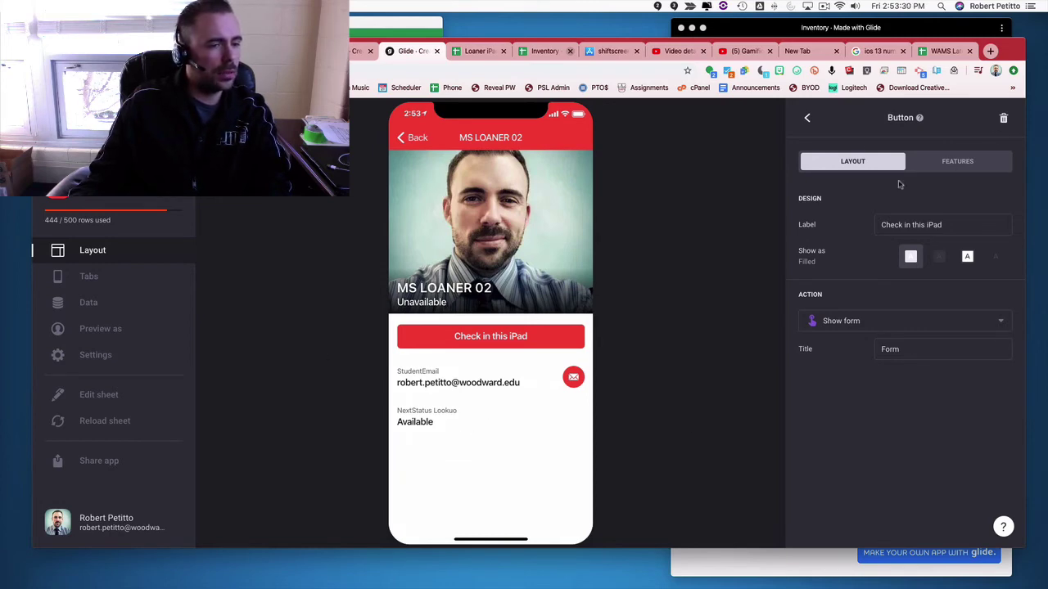
{"action": "left_click", "coordinate": [955, 161]}
{"action": "left_click", "coordinate": [855, 163]}
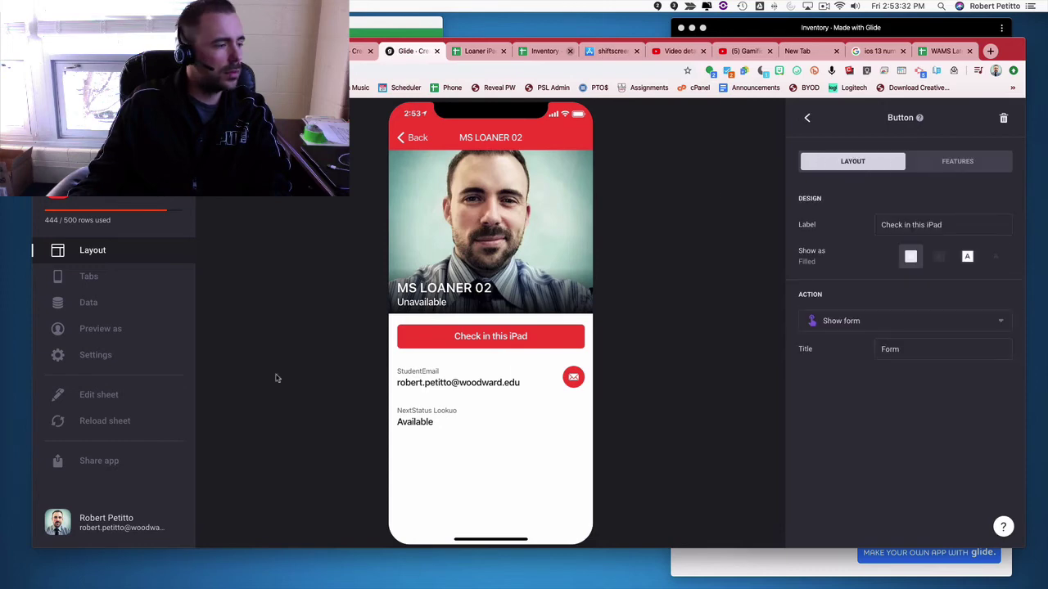
{"action": "left_click", "coordinate": [109, 302]}
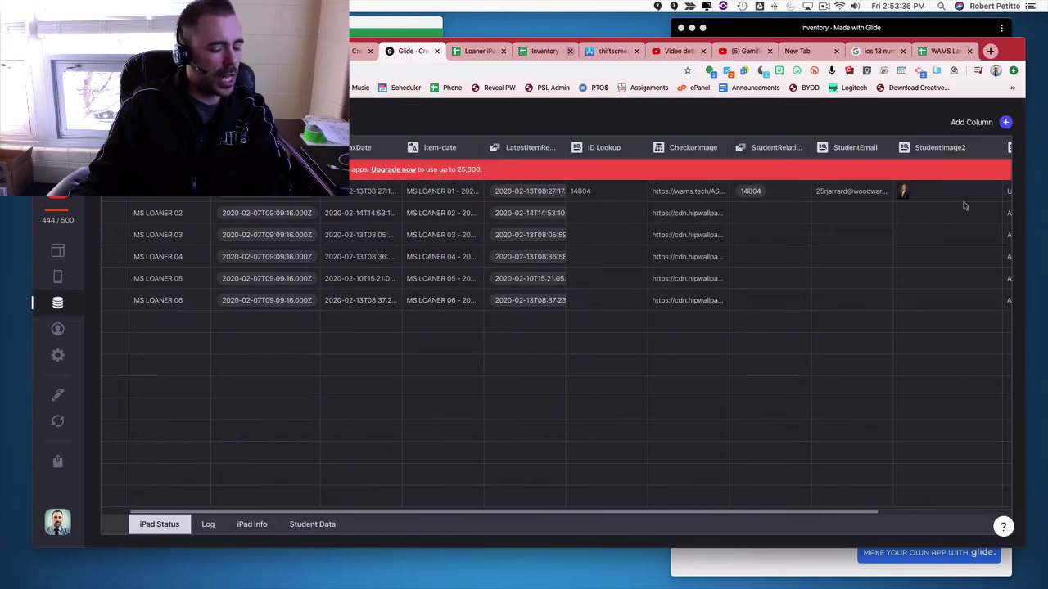
Step: Confirm the Log records the MS LOANER 02 check-in as Available, then return to the layout
{"action": "left_click", "coordinate": [208, 526]}
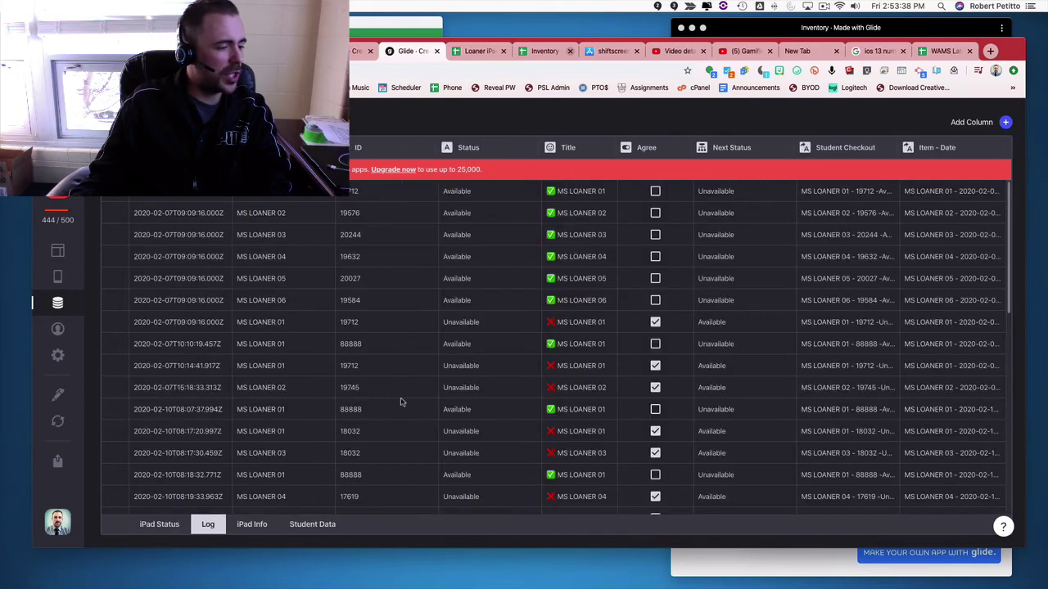
{"action": "scroll", "coordinate": [401, 425], "scroll_direction": "down", "scroll_amount": 15}
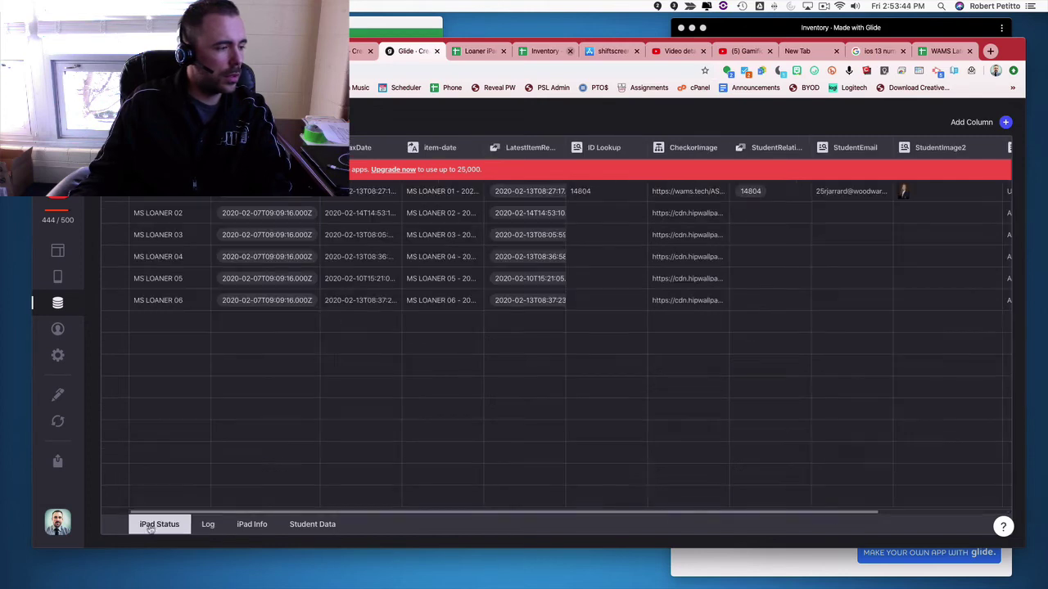
{"action": "left_click", "coordinate": [57, 276]}
{"action": "left_click", "coordinate": [57, 252]}
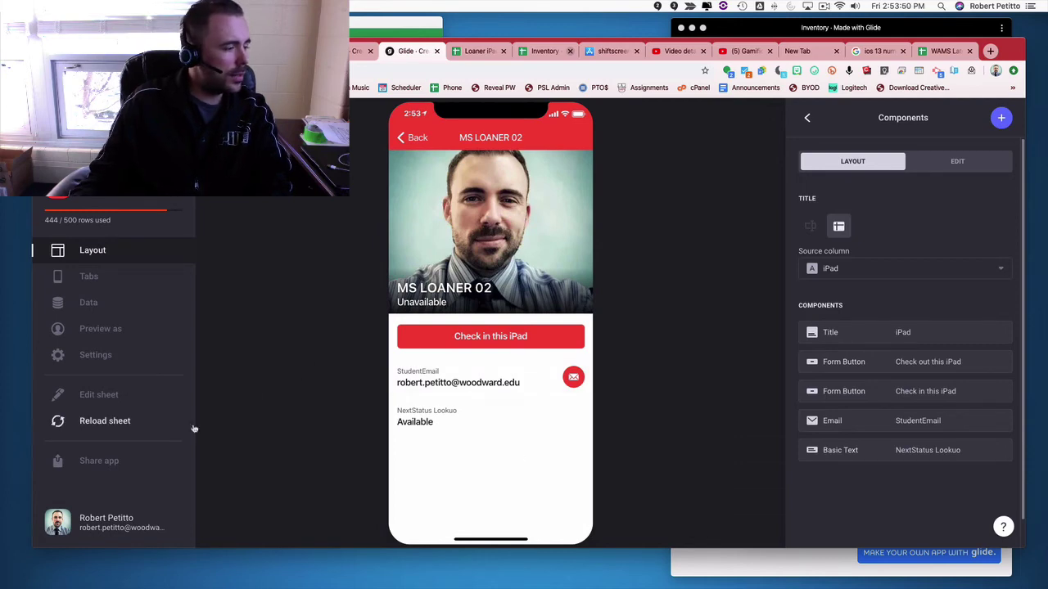
Step: Open the published app in a new browser tab and select MS LOANER 02
{"action": "left_click", "coordinate": [94, 461]}
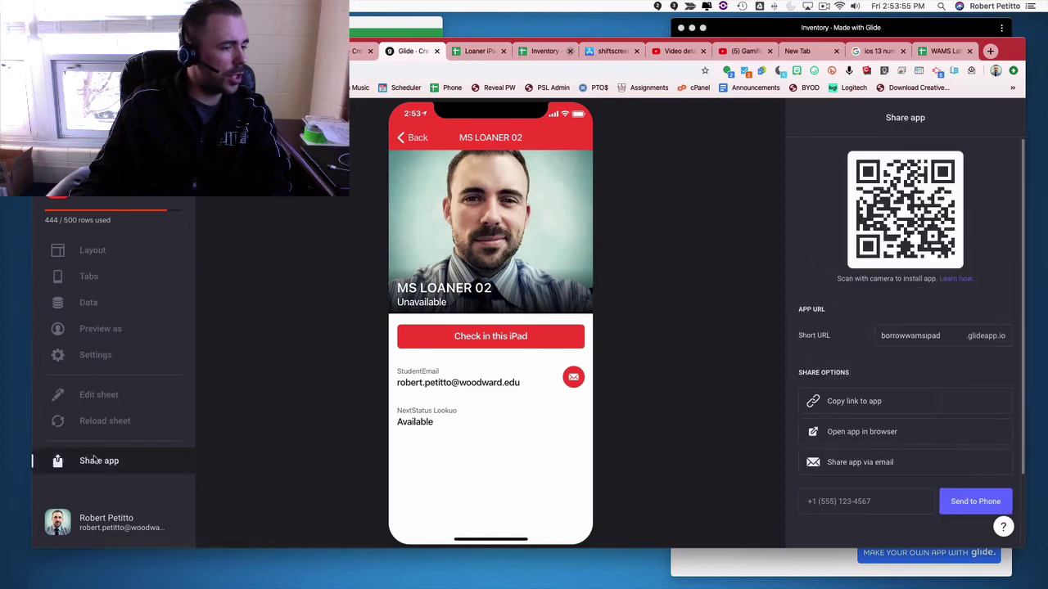
{"action": "left_click", "coordinate": [882, 436]}
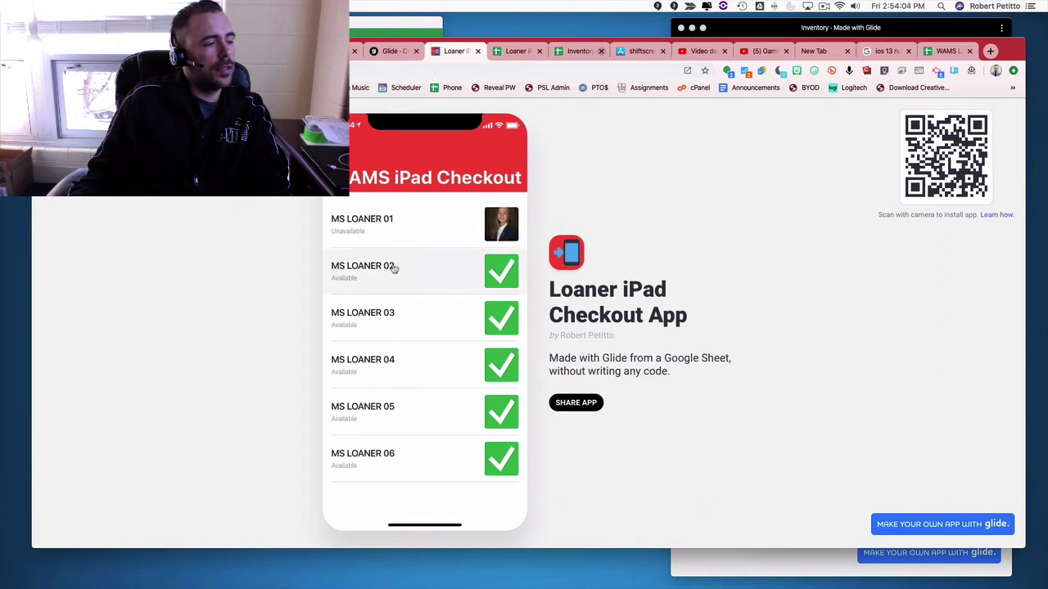
{"action": "left_click", "coordinate": [369, 280]}
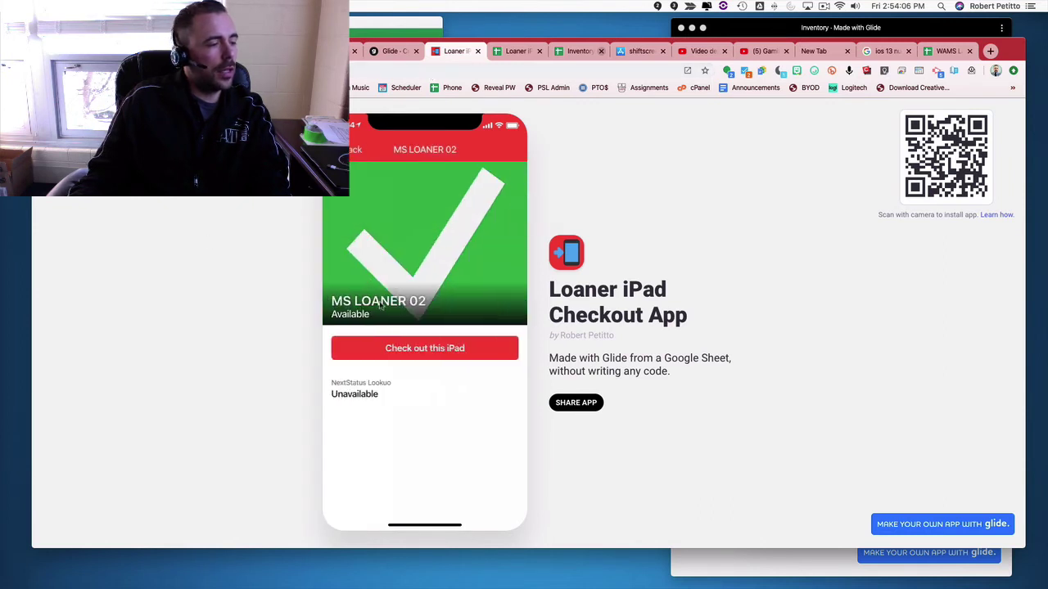
Step: Check out MS LOANER 02 with ID 88888, agreeing to the loaner guidelines
{"action": "left_click", "coordinate": [407, 352]}
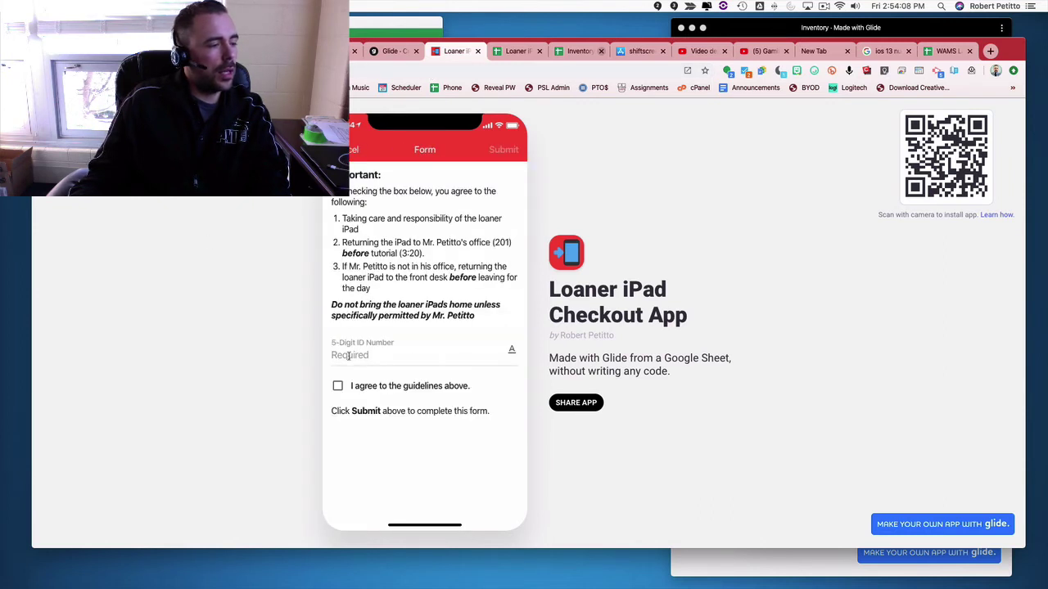
{"action": "left_click", "coordinate": [348, 356]}
{"action": "type", "text": "88888"}
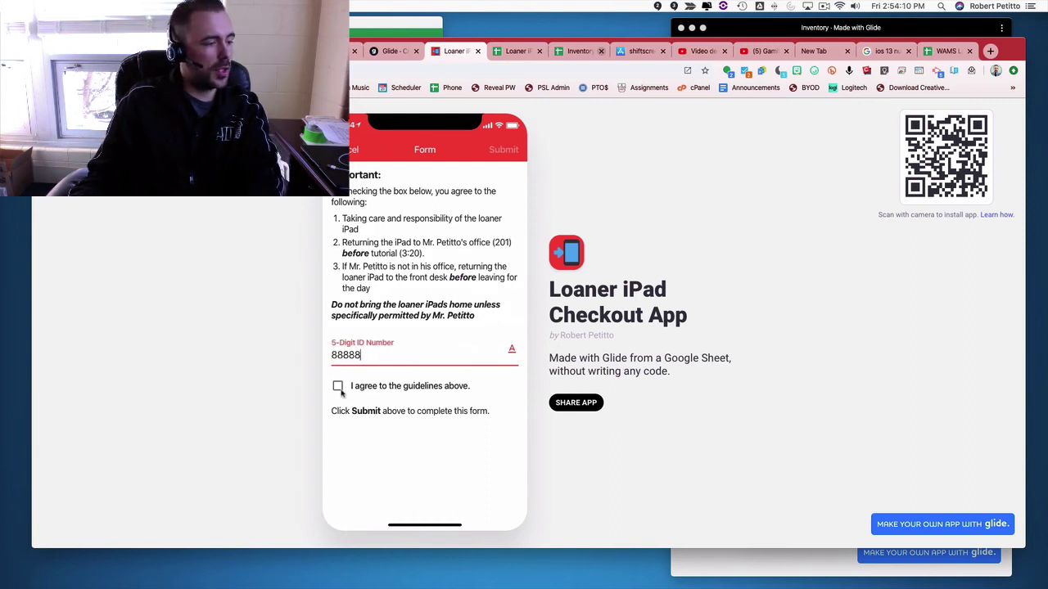
{"action": "left_click", "coordinate": [337, 386]}
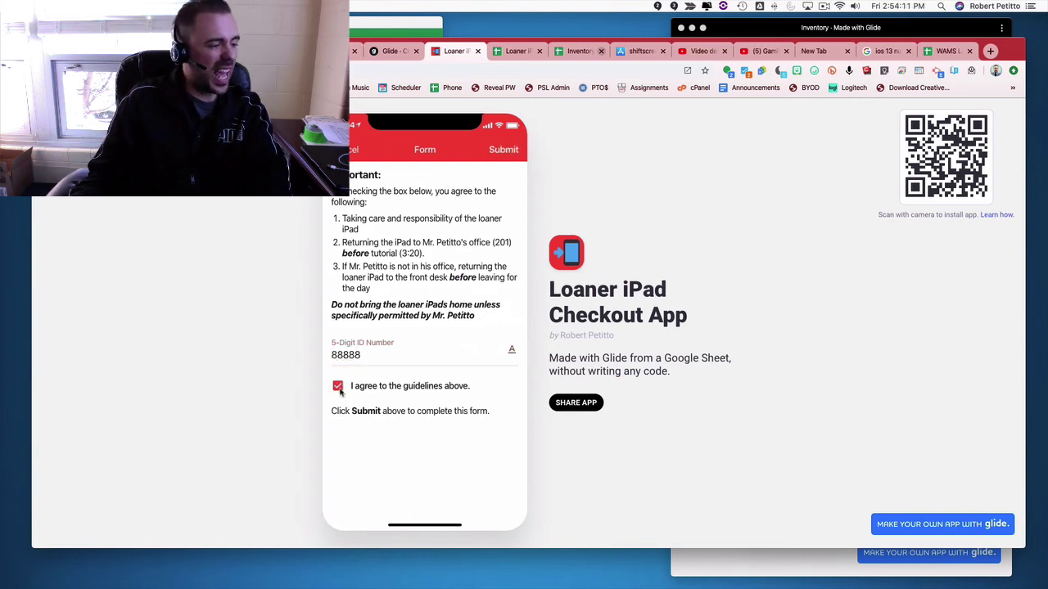
{"action": "left_click", "coordinate": [492, 150]}
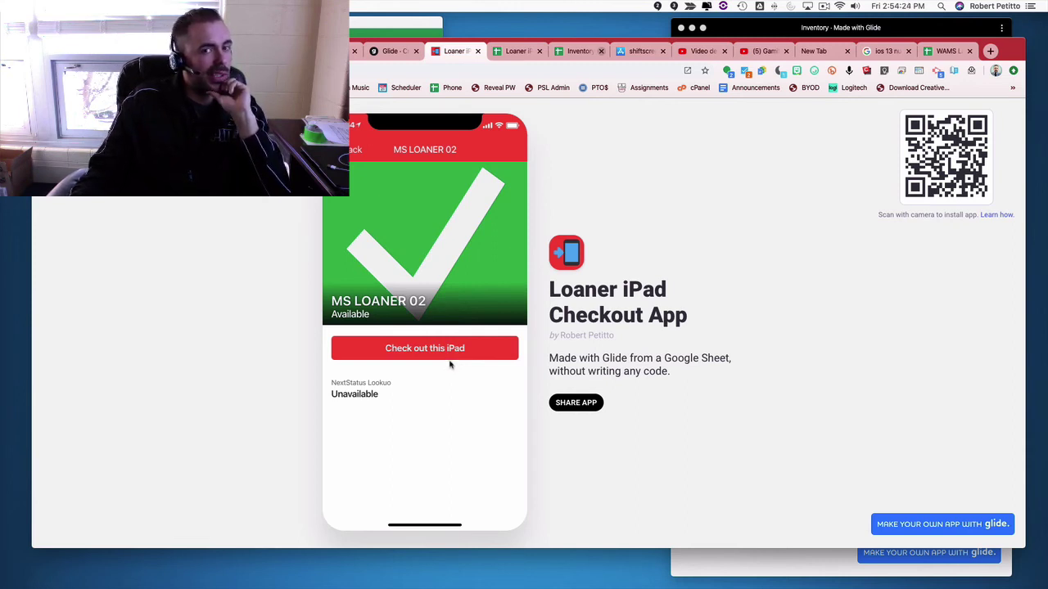
Step: Return to the iPad list and reopen MS LOANER 02, now listed as Unavailable
{"action": "left_click", "coordinate": [351, 152]}
{"action": "scroll", "coordinate": [362, 264], "scroll_direction": "down", "scroll_amount": 1}
{"action": "left_click", "coordinate": [362, 262]}
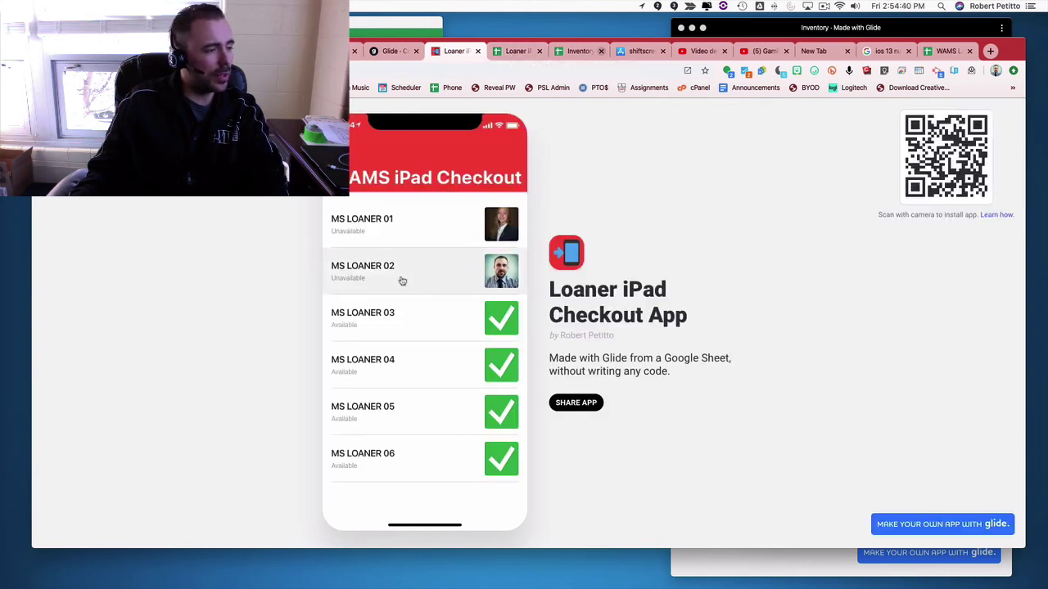
{"action": "left_click", "coordinate": [402, 281]}
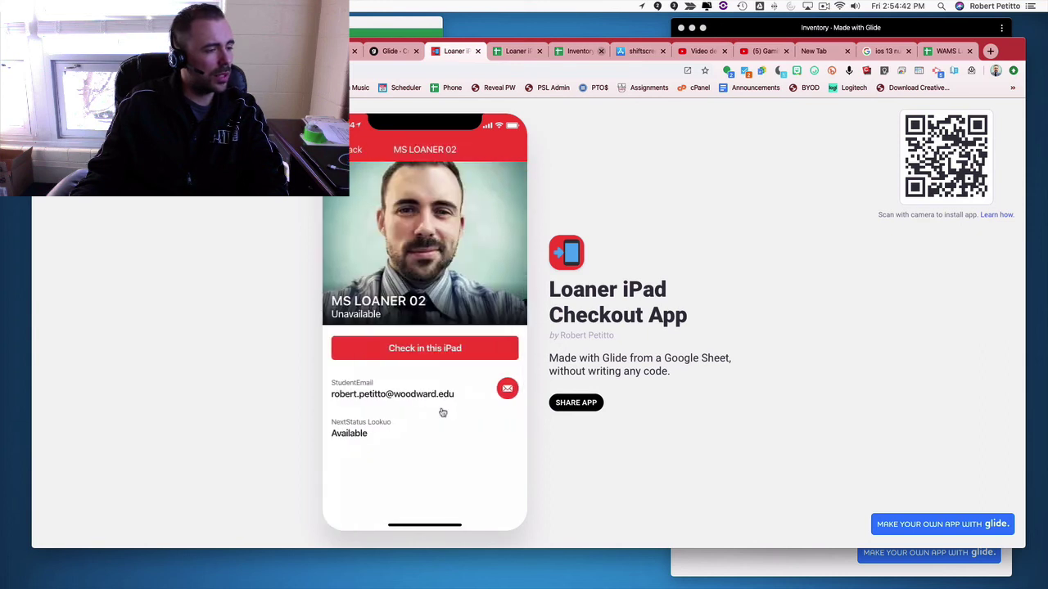
Step: Submit a check-in form for MS LOANER 02
{"action": "left_click", "coordinate": [409, 346]}
{"action": "left_click", "coordinate": [373, 241]}
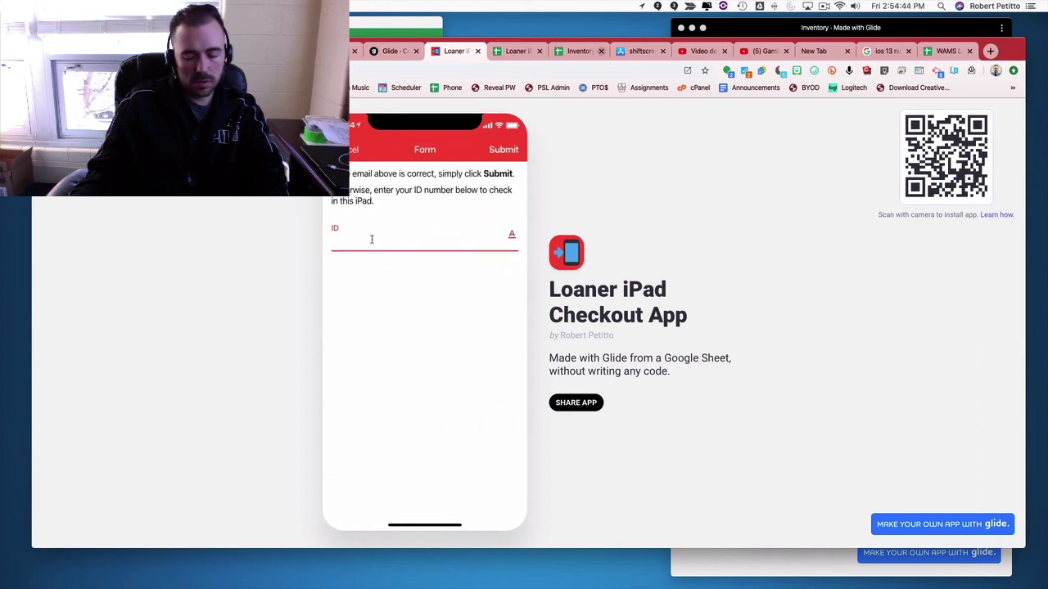
{"action": "left_click", "coordinate": [495, 151]}
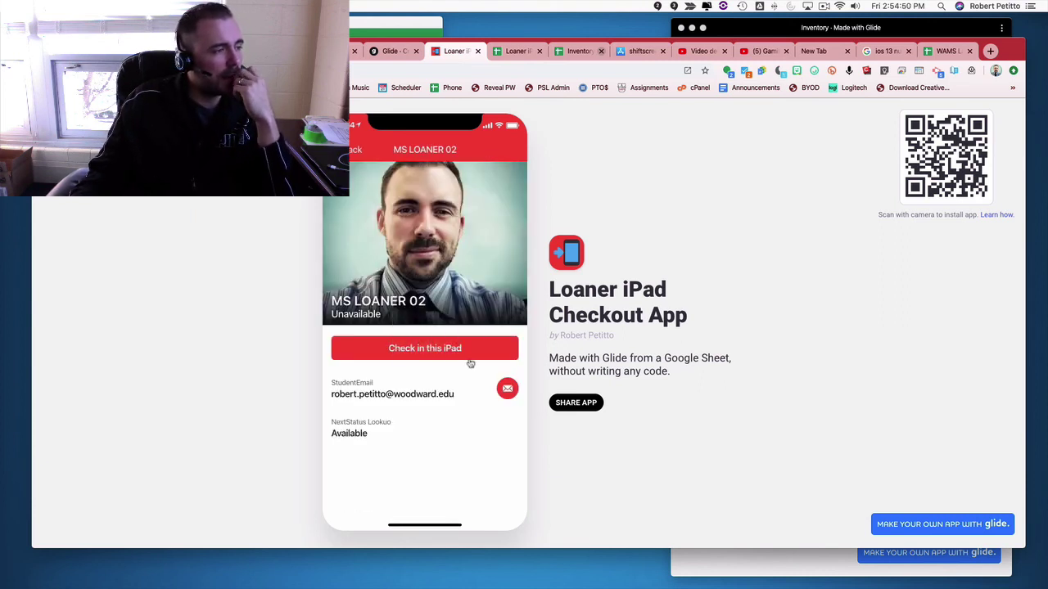
Step: Switch between the iPad list and MS LOANER 02 repeatedly to refresh its status
{"action": "left_click", "coordinate": [353, 151]}
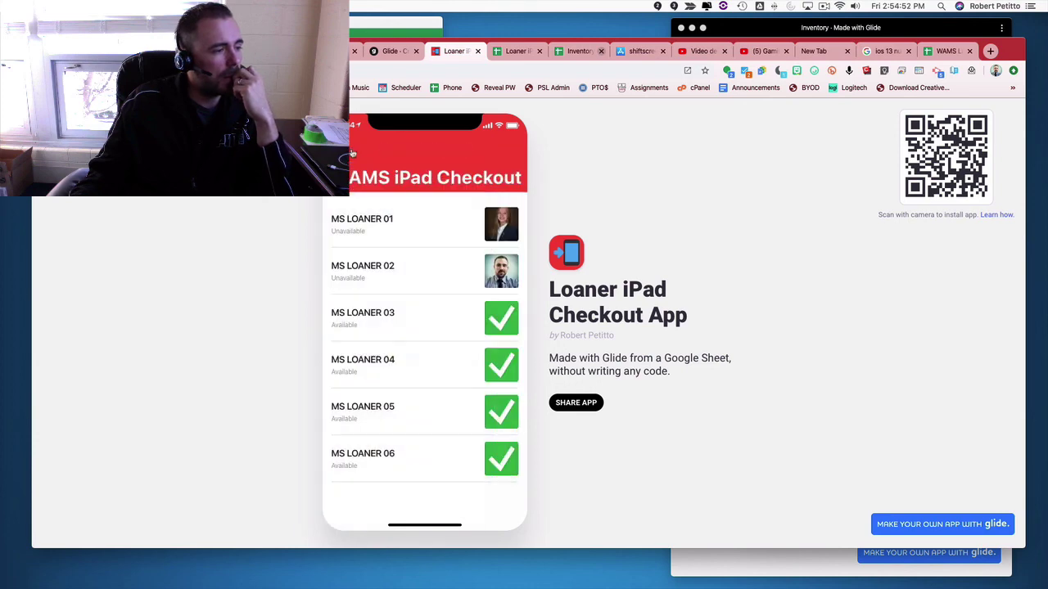
{"action": "left_click", "coordinate": [425, 274]}
{"action": "left_click", "coordinate": [353, 150]}
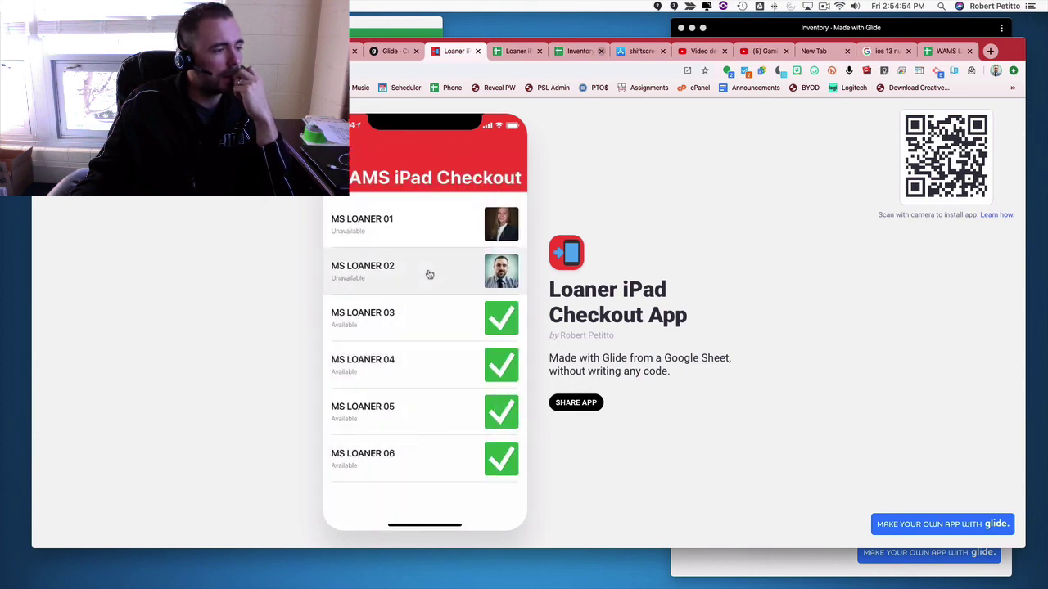
{"action": "left_click", "coordinate": [428, 273]}
{"action": "left_click", "coordinate": [353, 150]}
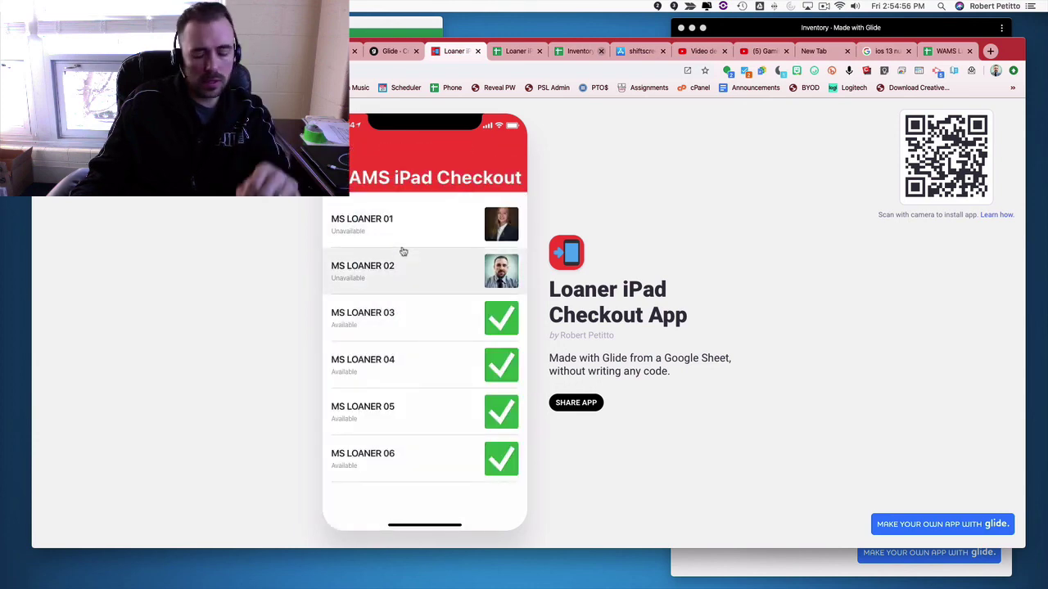